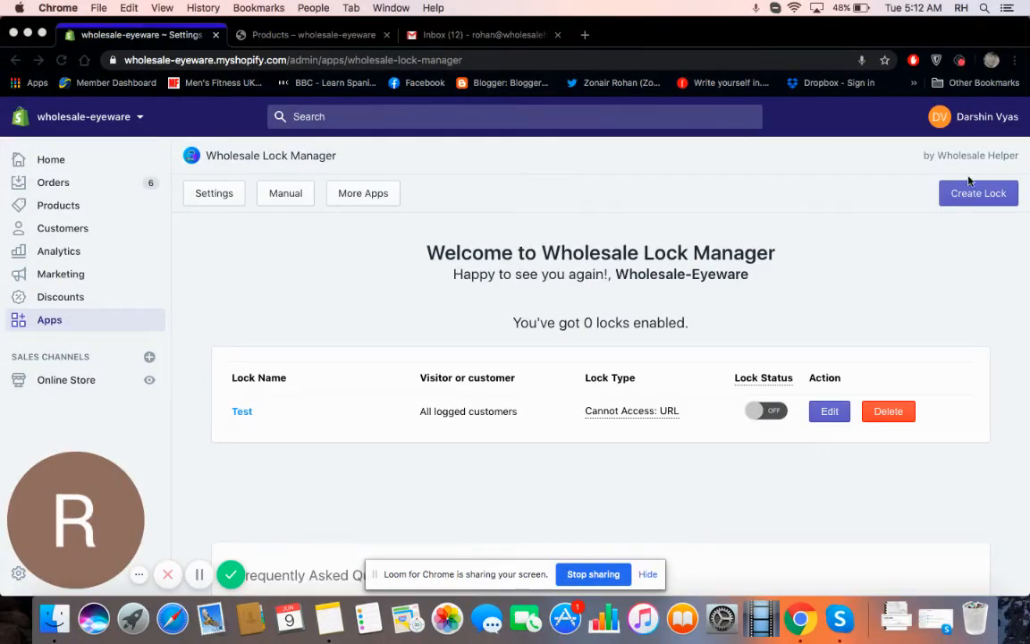
Step: Start a new lock with the Create Lock button
left_click(945, 199)
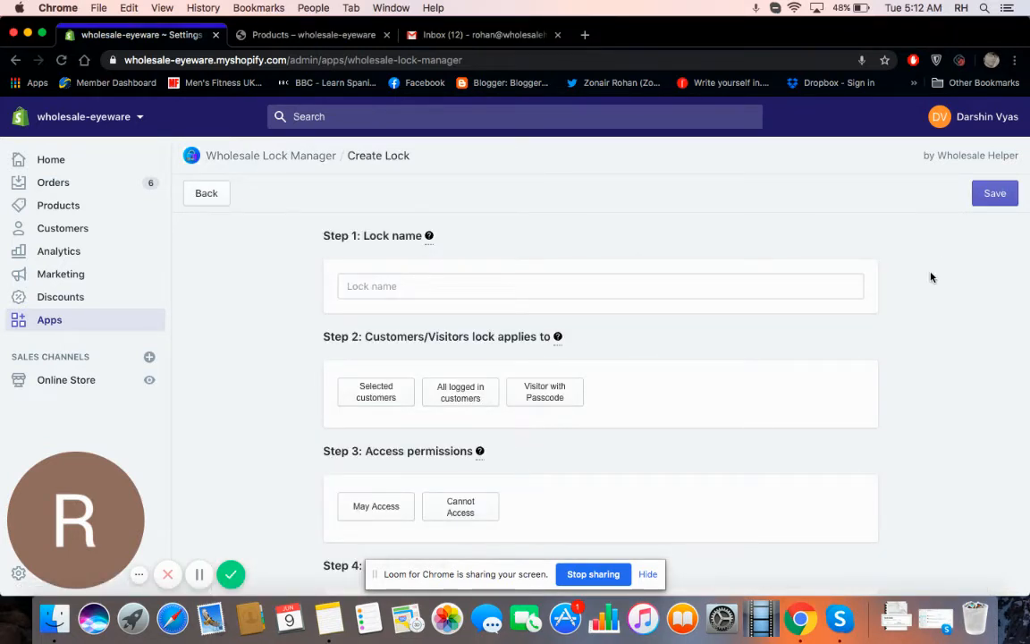
Step: Name the lock 'Member' and apply it to selected customers
left_click(783, 284)
type("M")
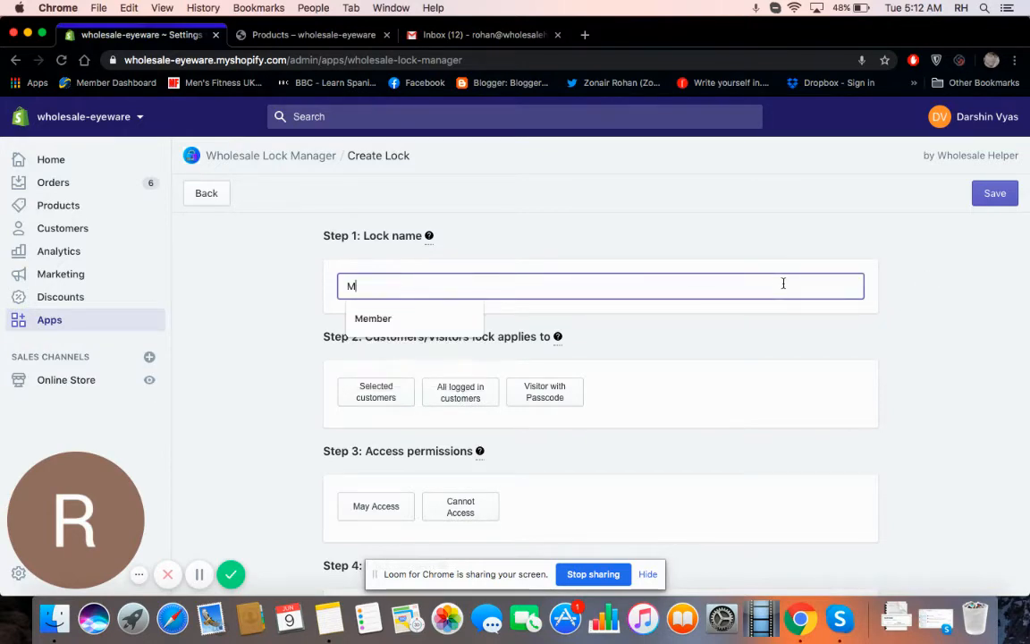
type("ember")
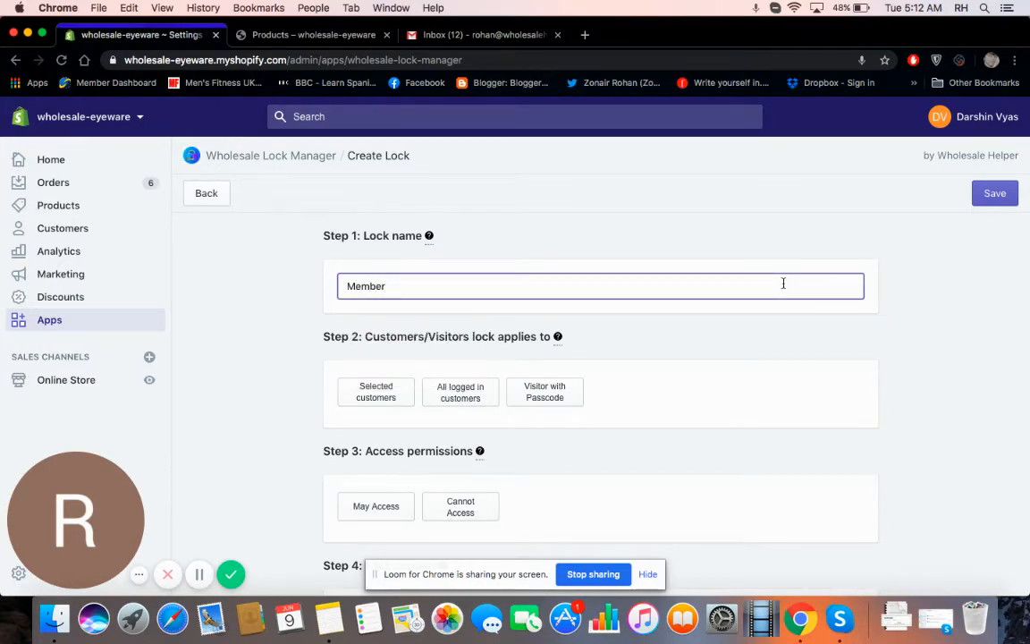
left_click(762, 331)
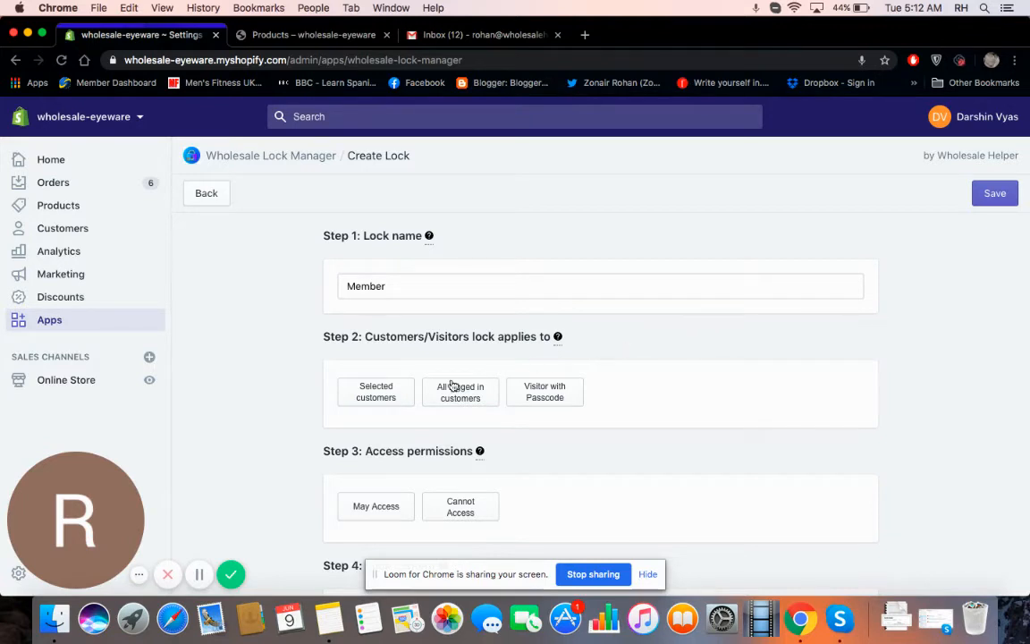
left_click(412, 396)
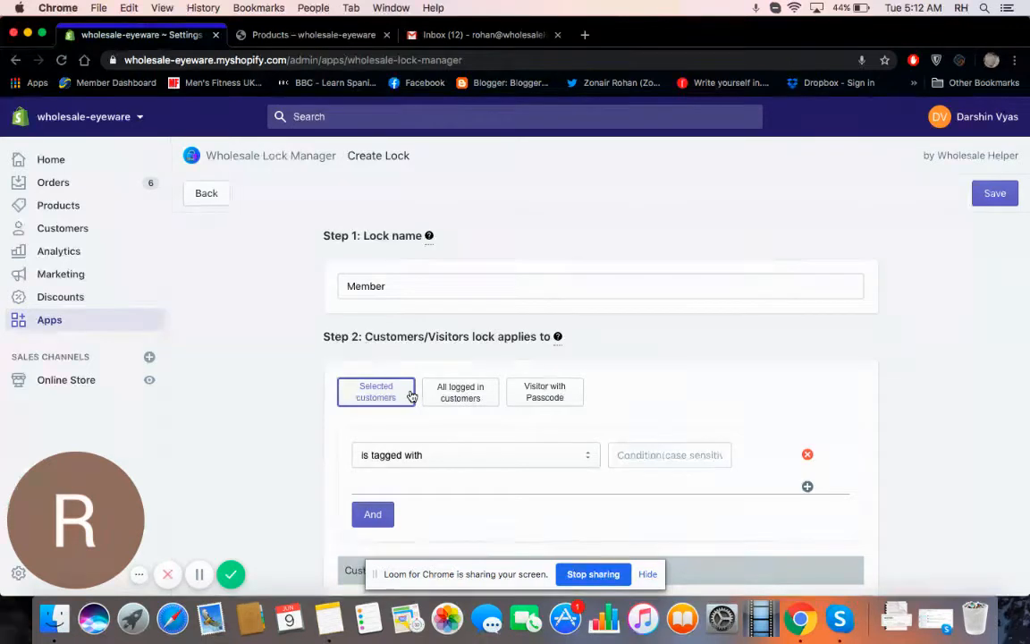
Step: Set the customer condition to 'the customer's email contains' with the customer's e-mail address
left_click(424, 455)
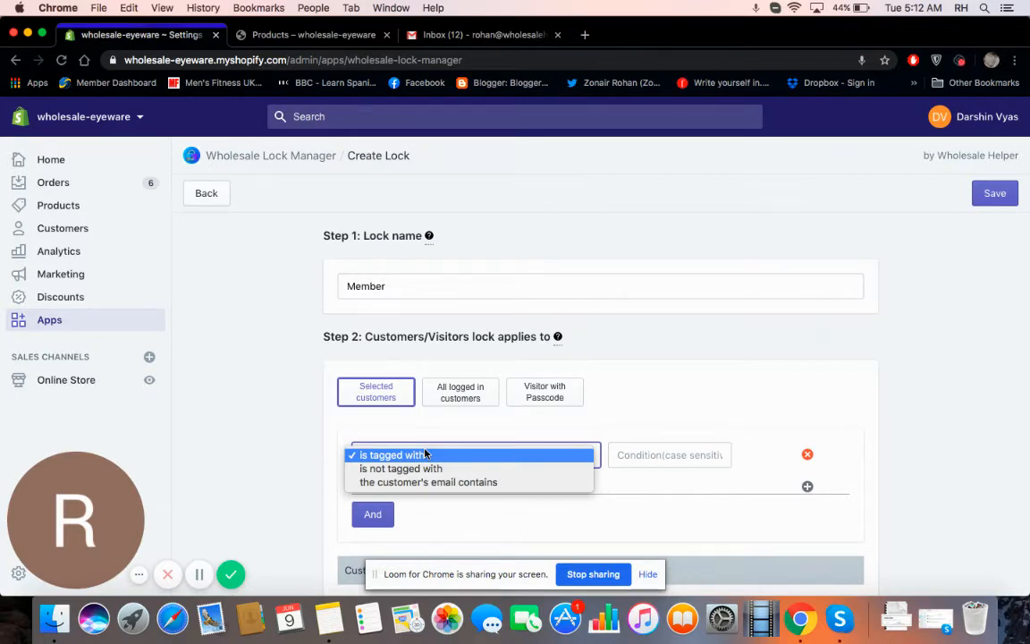
left_click(430, 485)
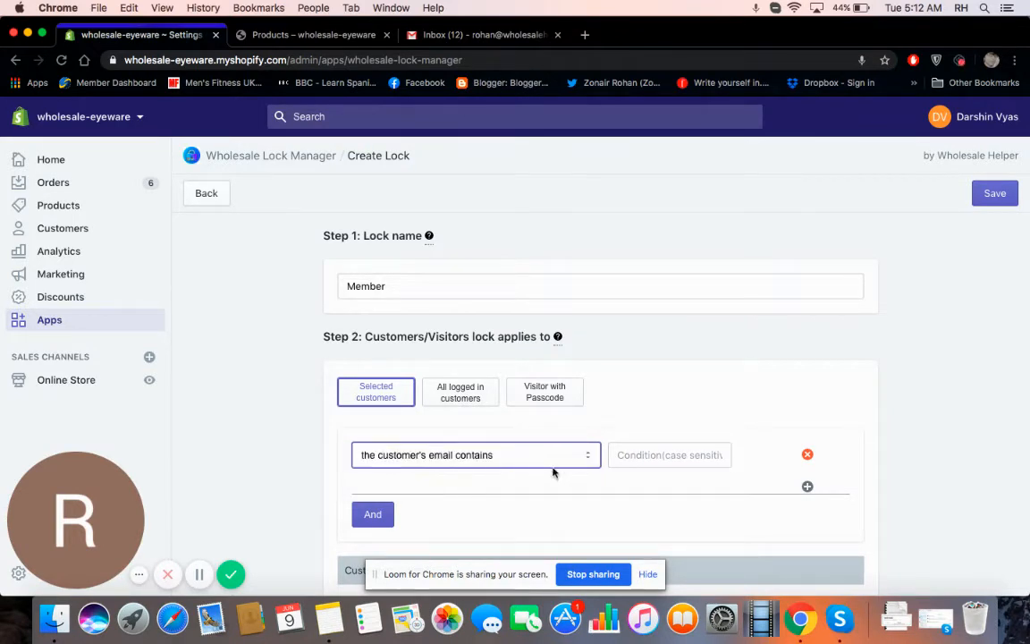
left_click(626, 455)
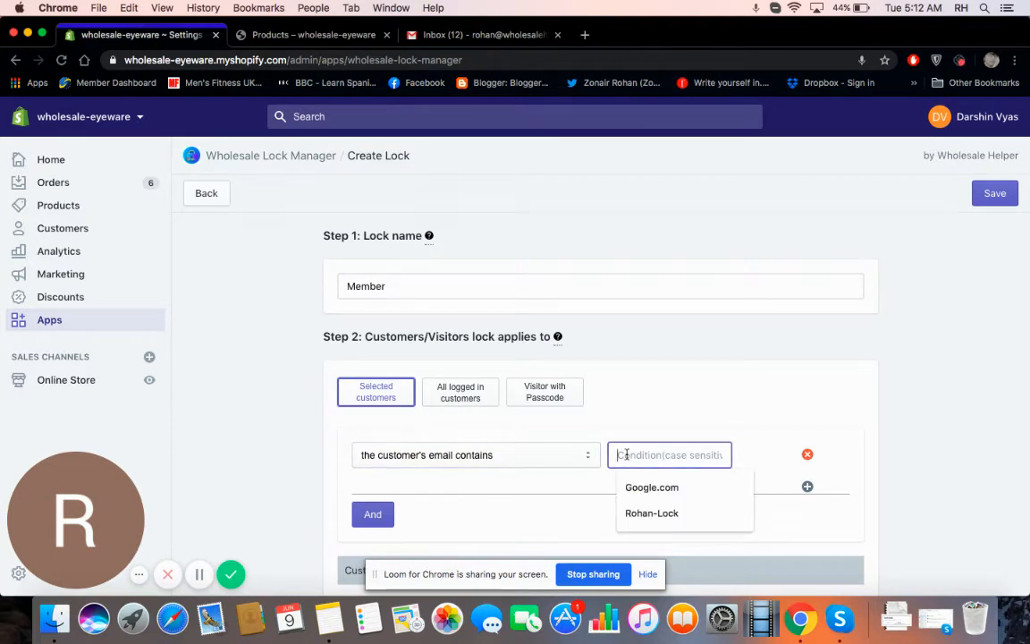
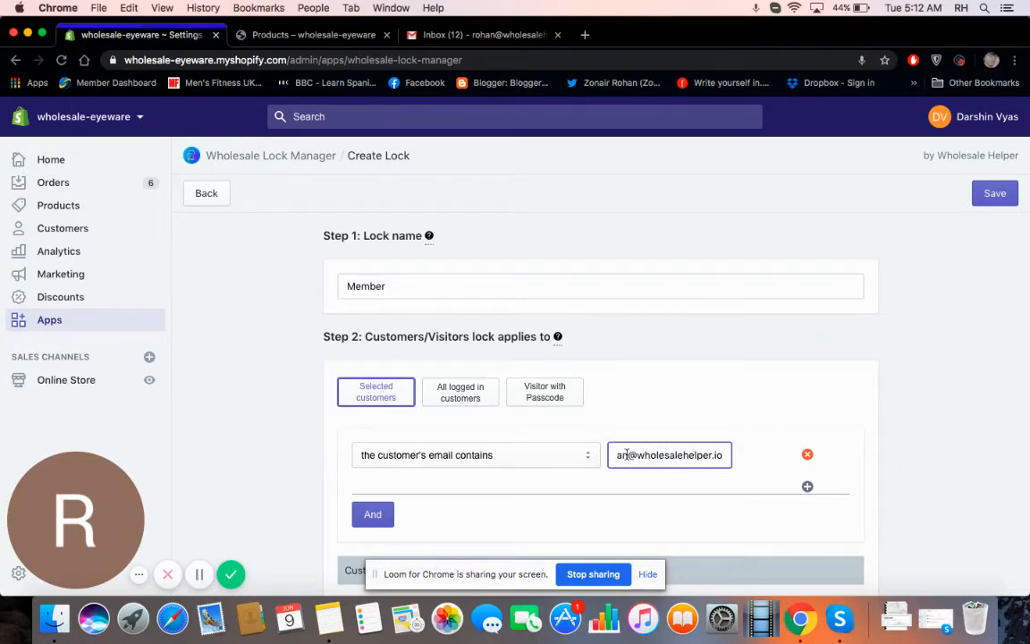
left_click(549, 510)
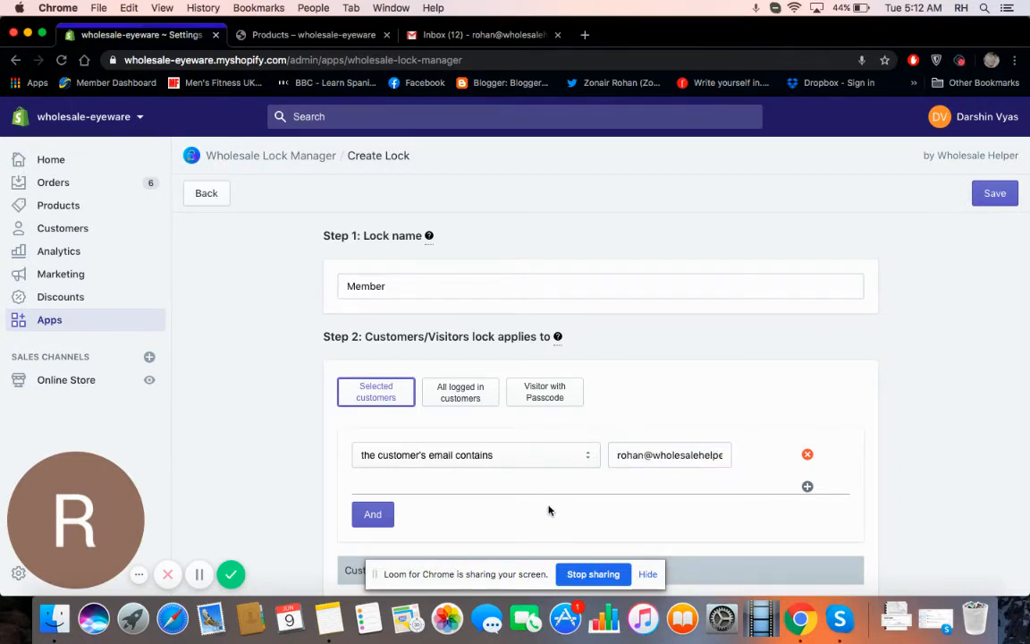
left_click(370, 512)
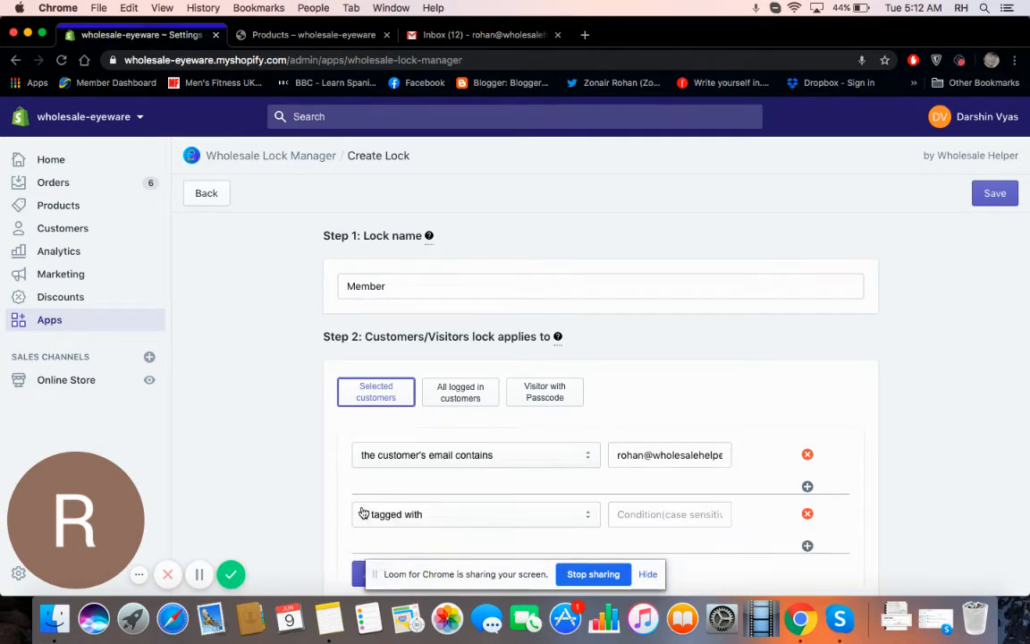
scroll(451, 537, "down", 1)
left_click(371, 513)
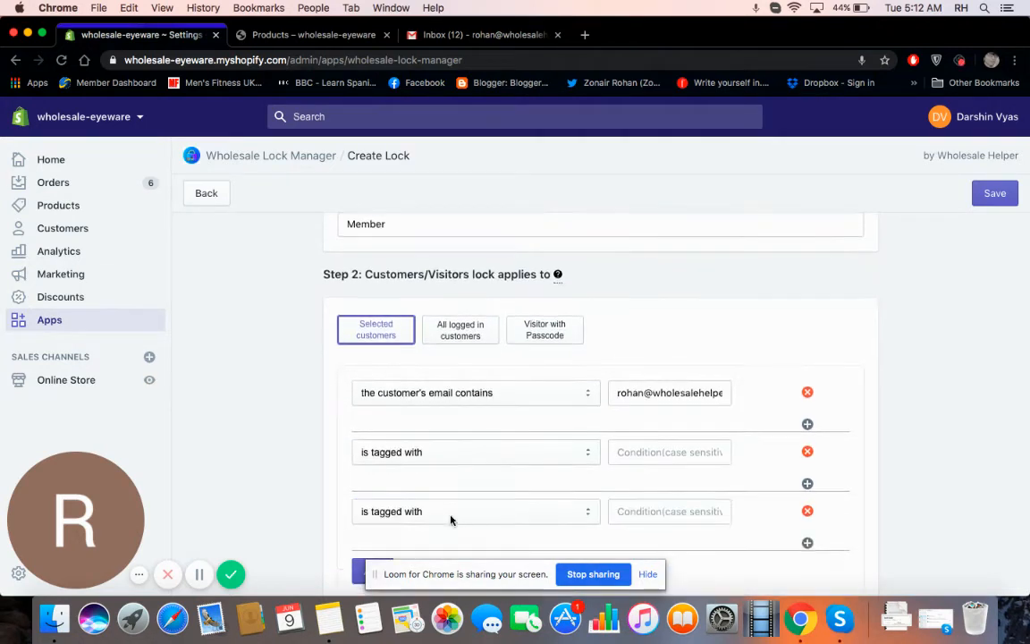
scroll(452, 514, "down", 1)
left_click(493, 383)
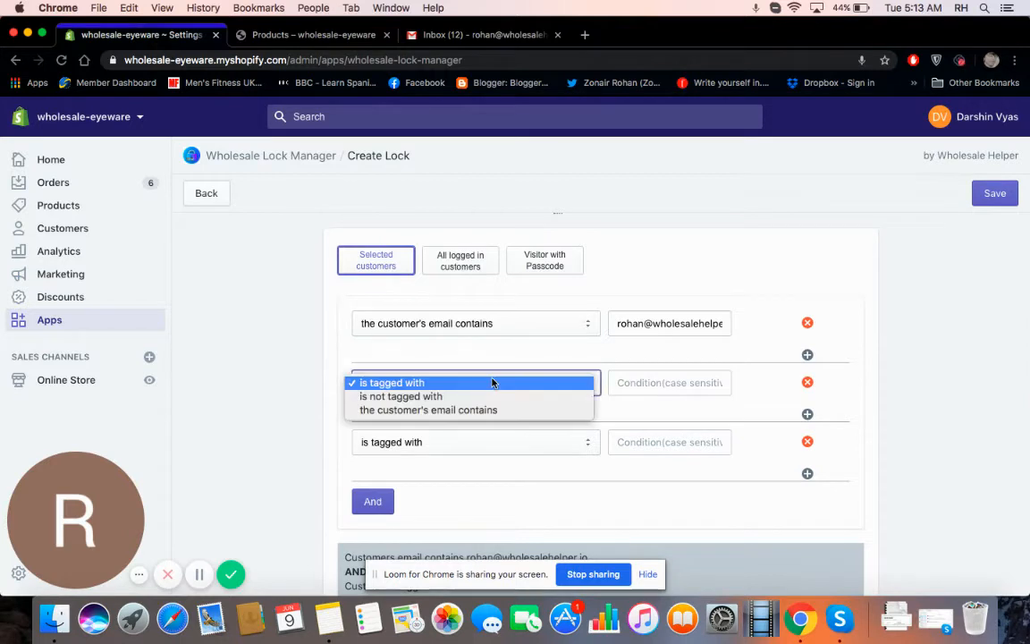
left_click(484, 413)
left_click(483, 442)
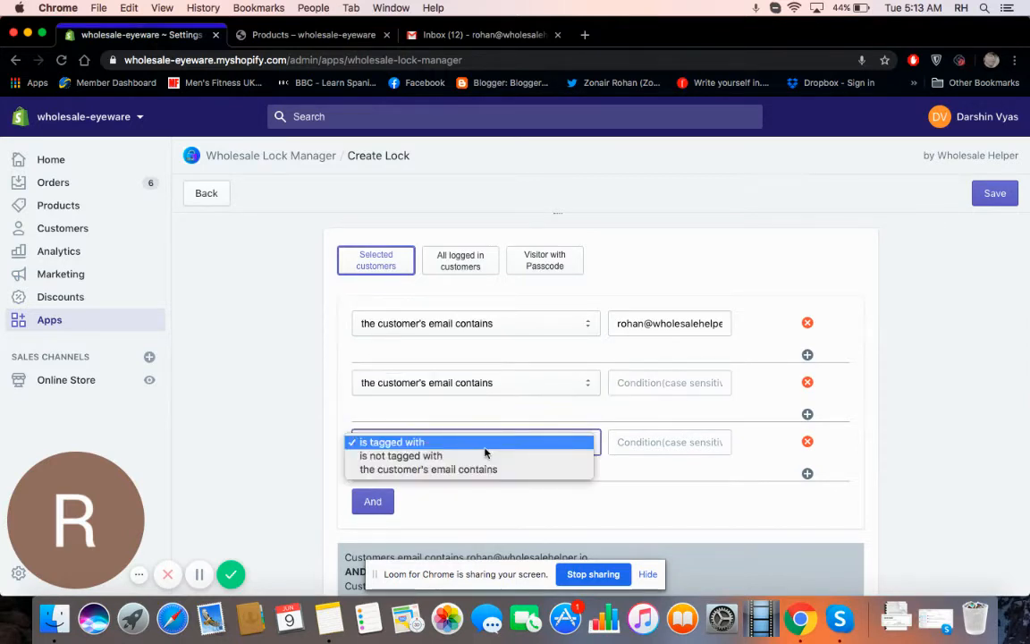
left_click(484, 449)
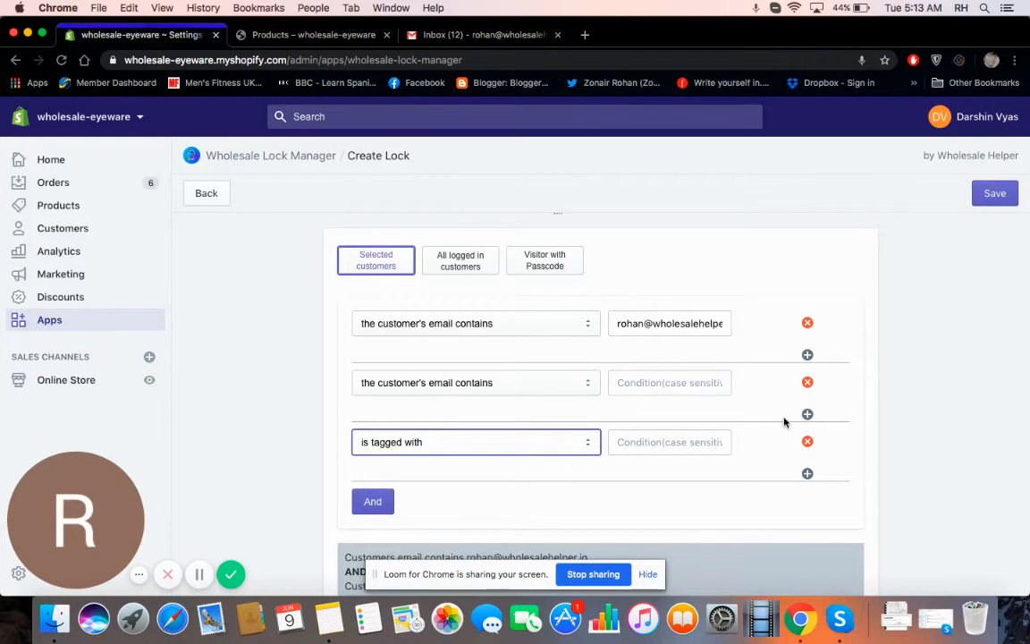
left_click(808, 441)
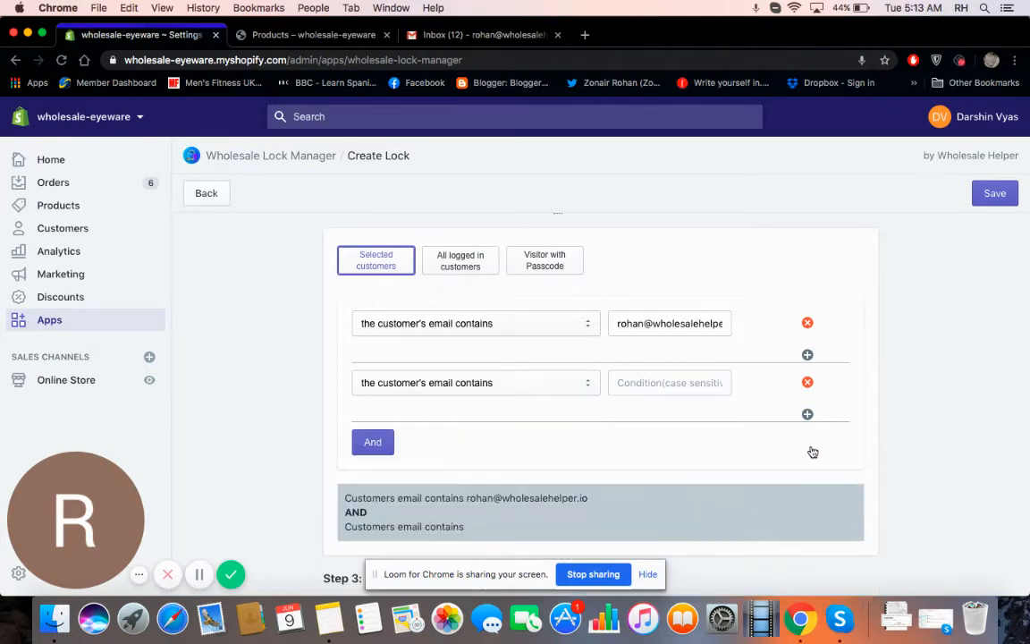
left_click(807, 383)
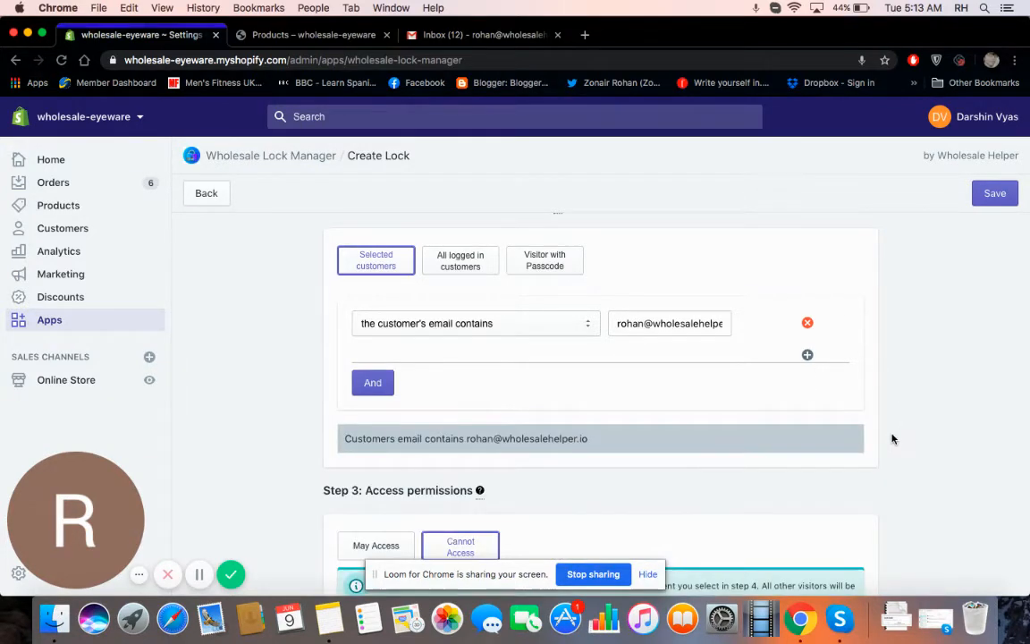
scroll(892, 438, "down", 3)
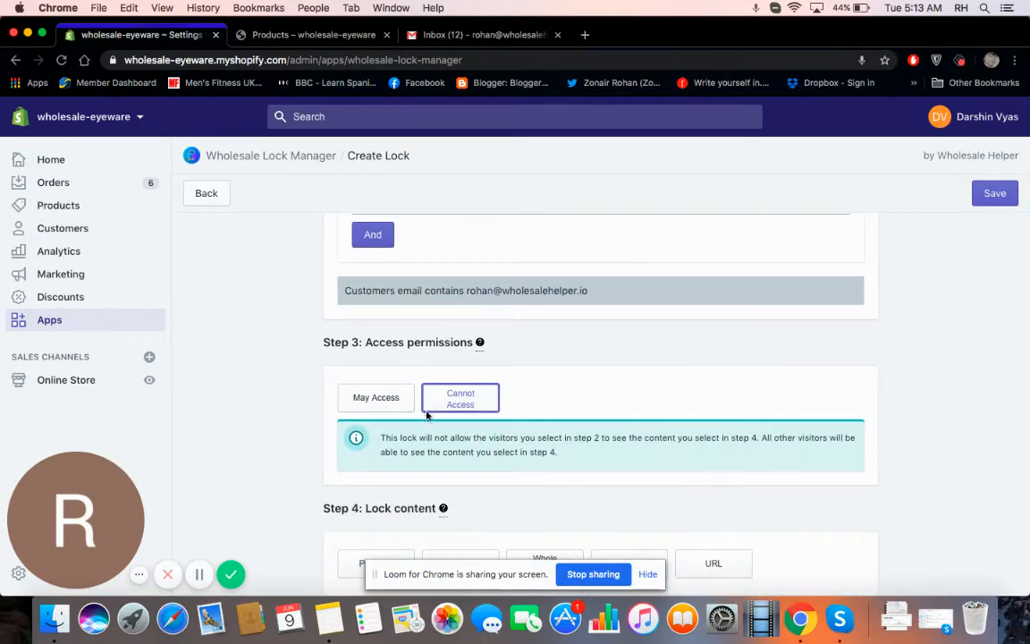
Step: Let only selected customers access the content and lock it by custom URL
left_click(405, 399)
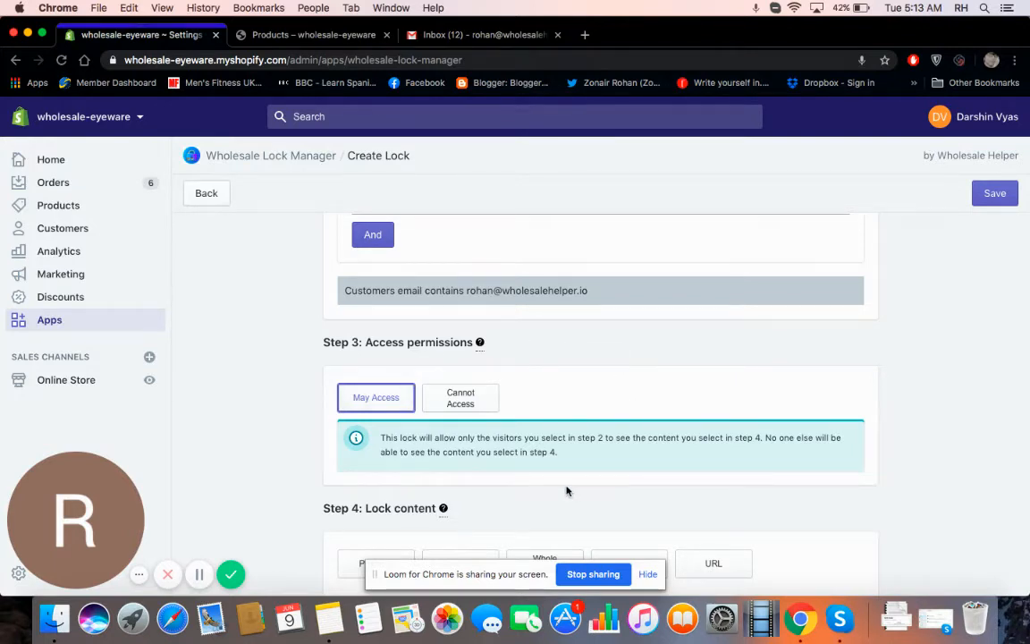
scroll(566, 491, "down", 4)
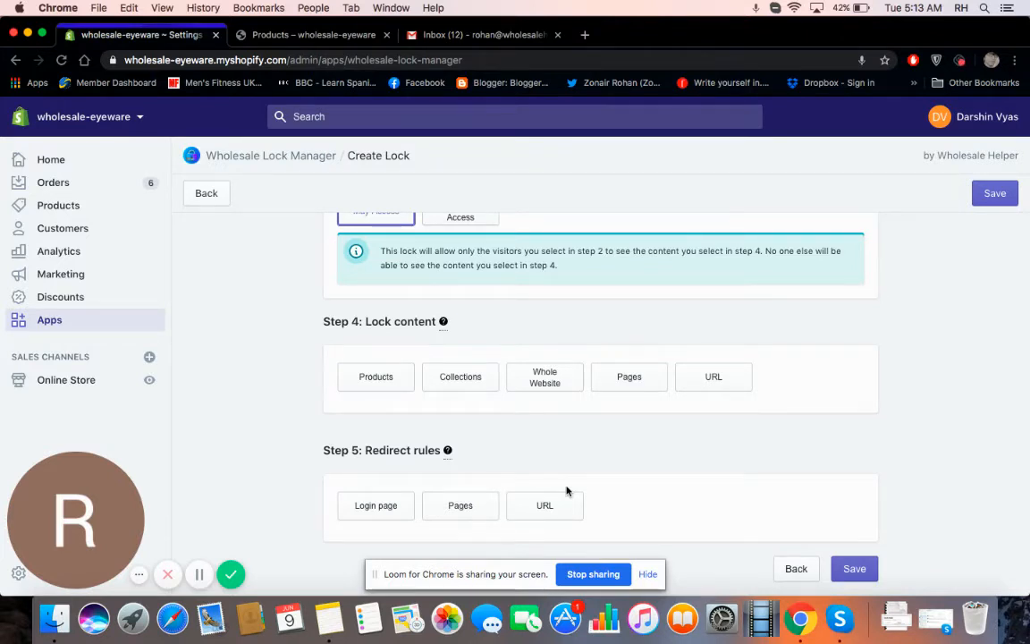
left_click(734, 386)
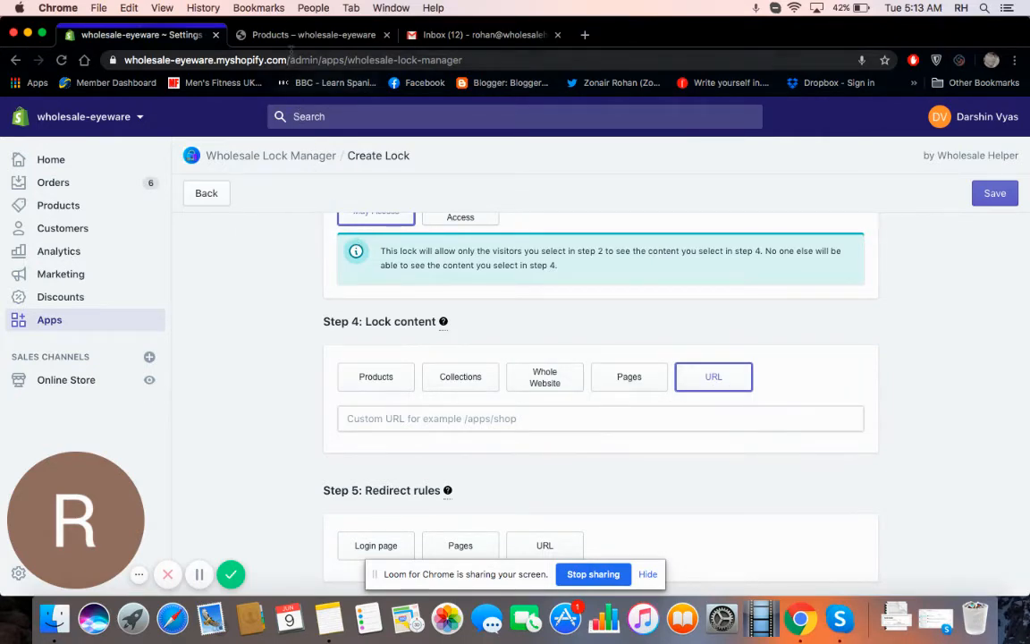
Step: Copy the storefront All products page address and return to the lock form
left_click(261, 37)
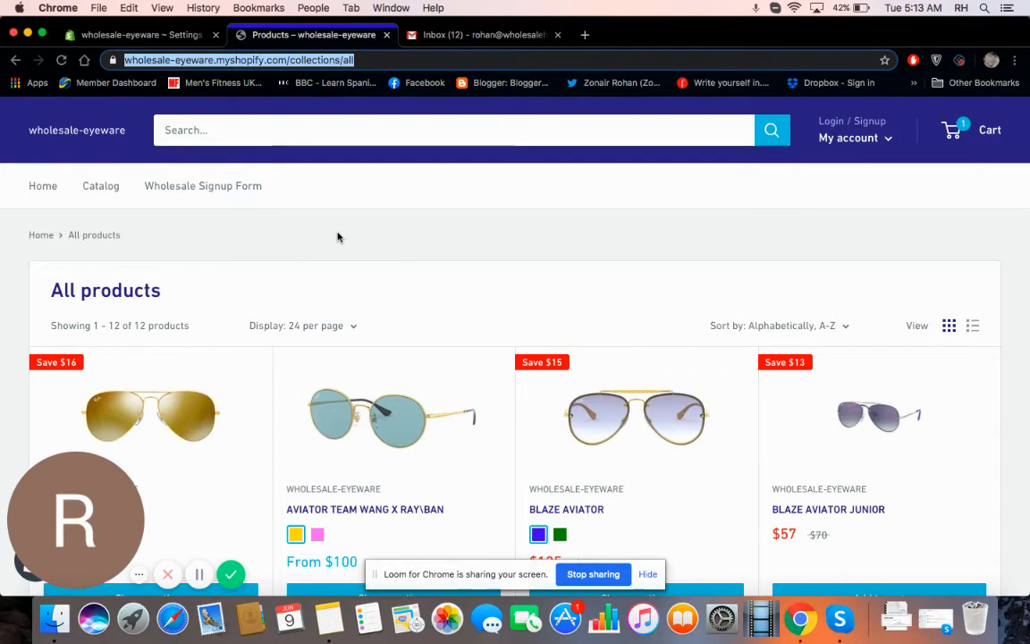
right_click(346, 63)
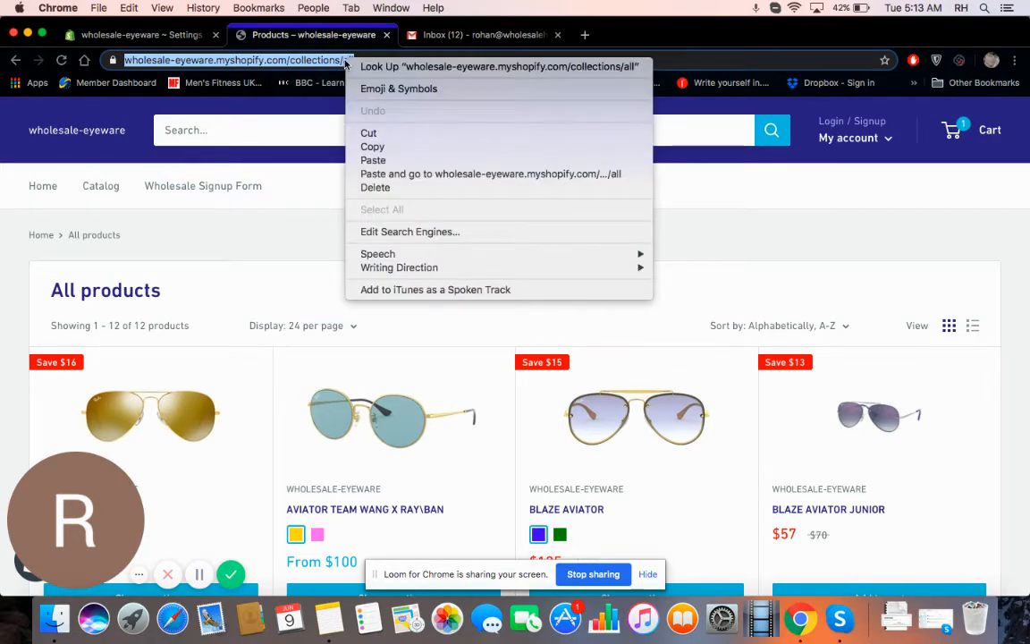
left_click(373, 148)
left_click(168, 36)
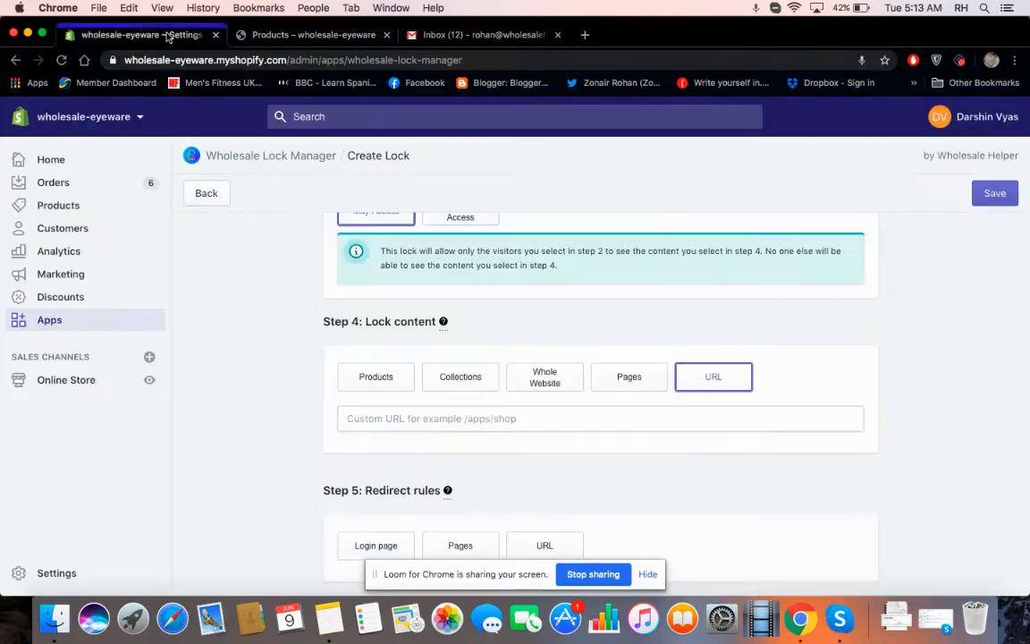
left_click(678, 420)
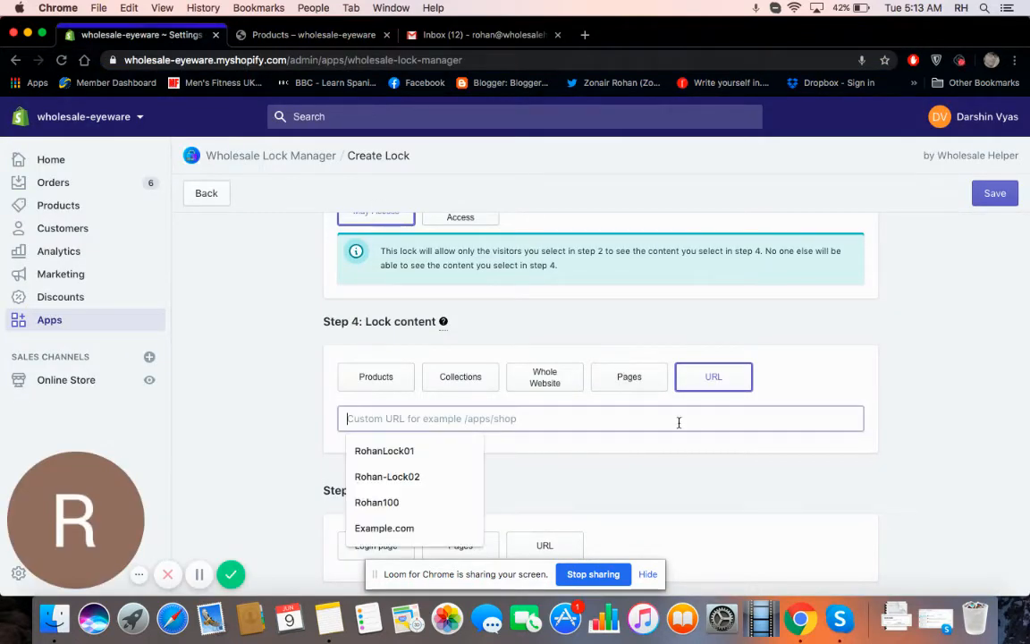
right_click(678, 422)
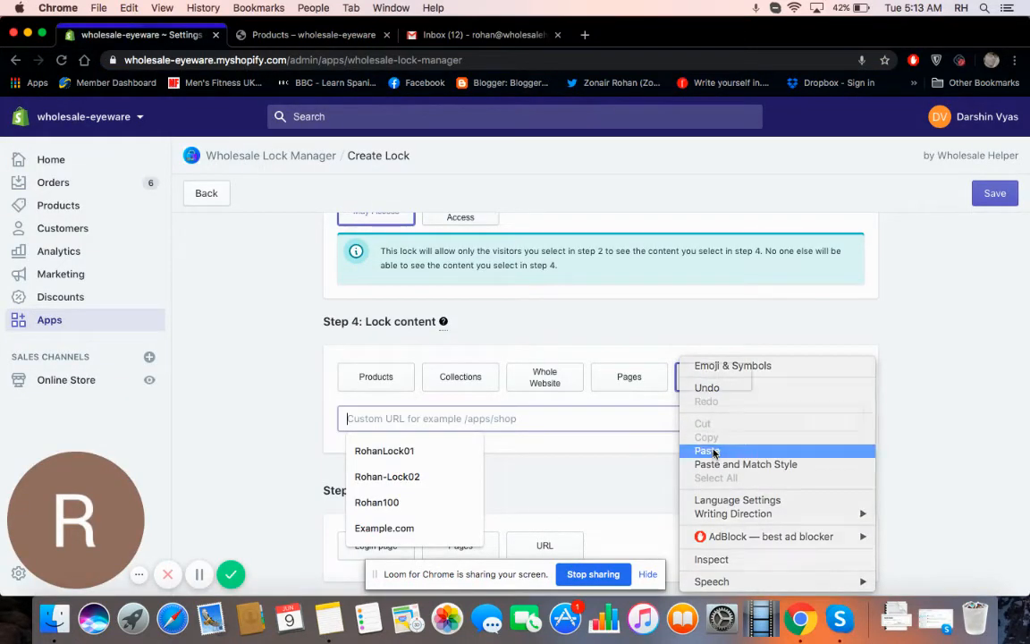
left_click(706, 450)
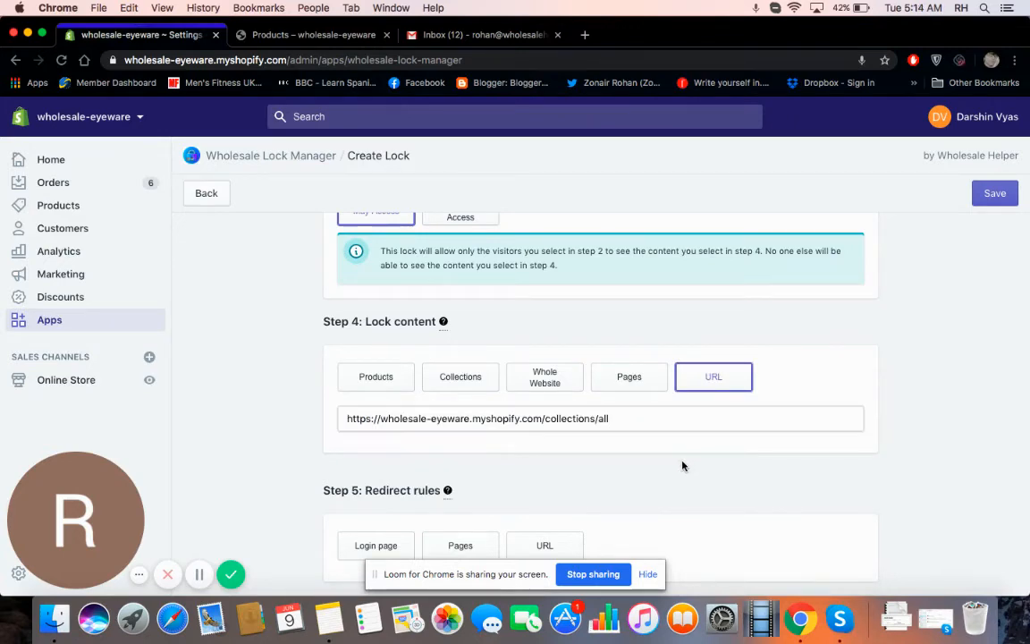
scroll(700, 467, "down", 2)
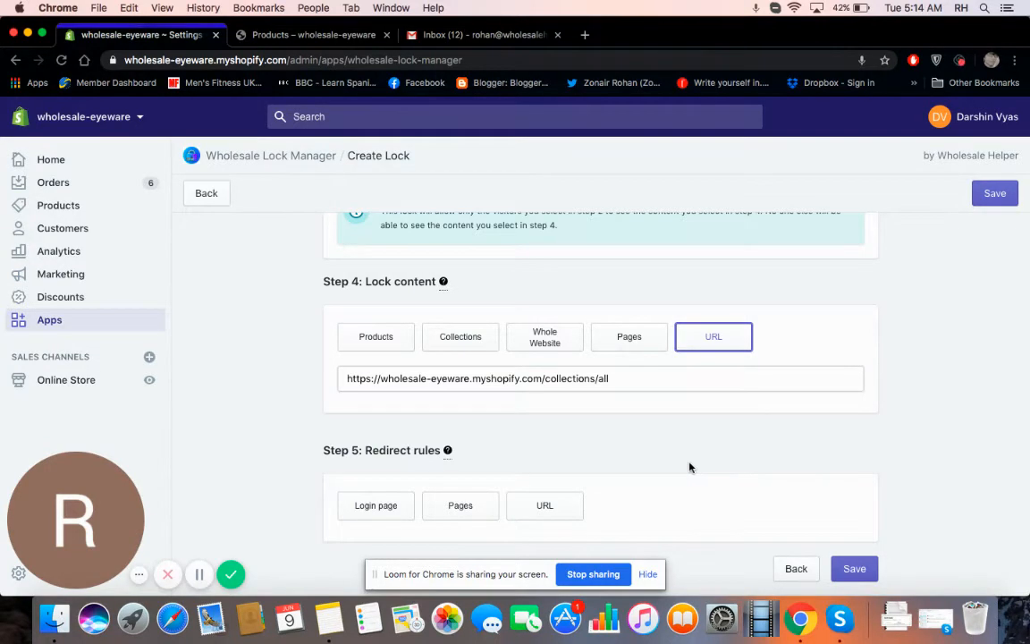
left_click(546, 502)
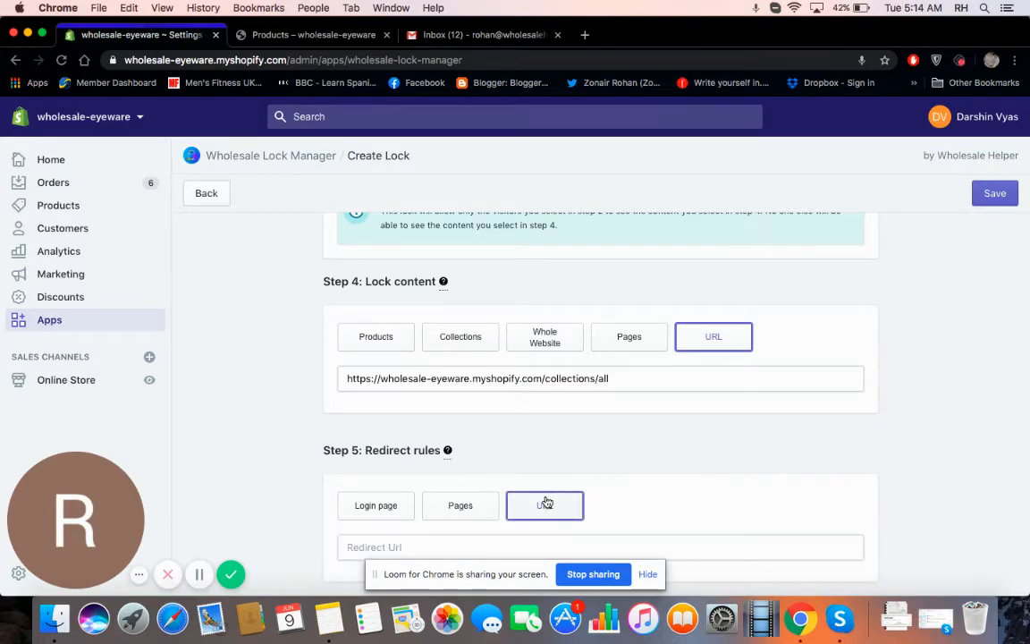
Step: Copy the storefront home page address and go back to the Create Lock form
left_click(309, 38)
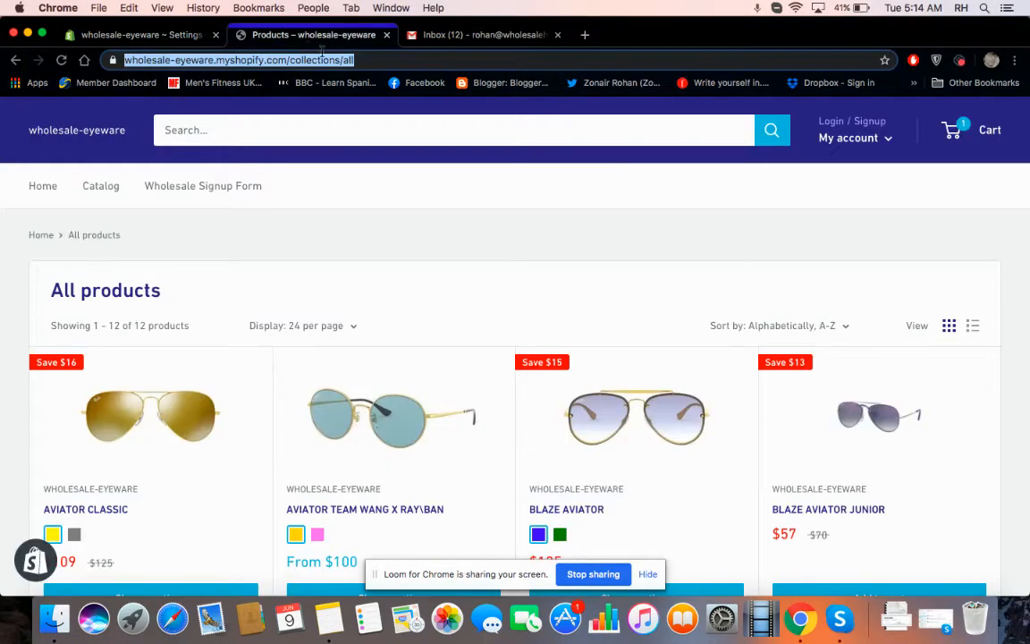
left_click(34, 190)
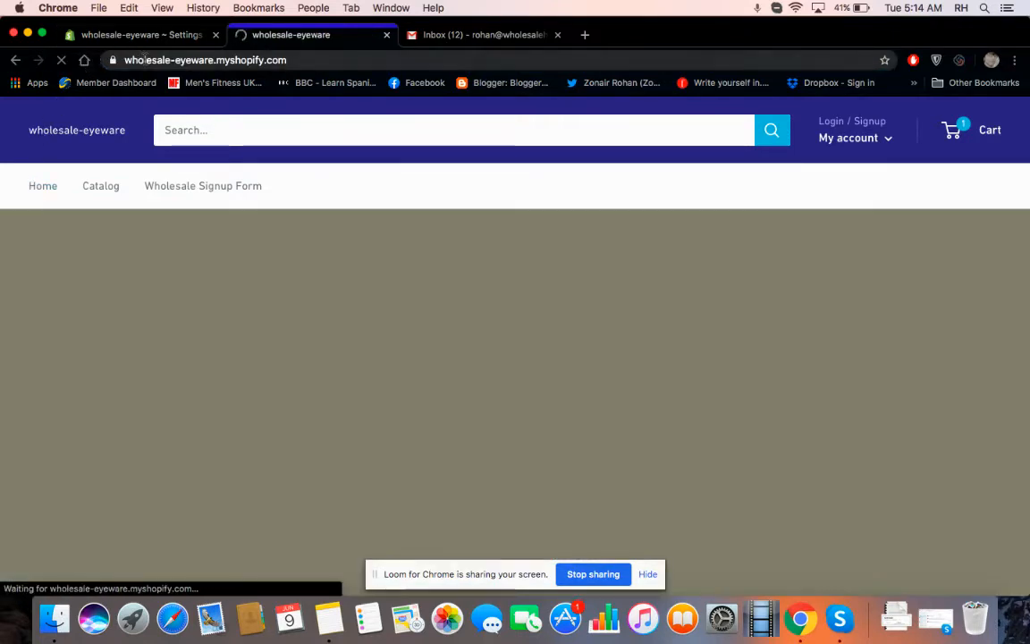
left_click(143, 59)
right_click(143, 59)
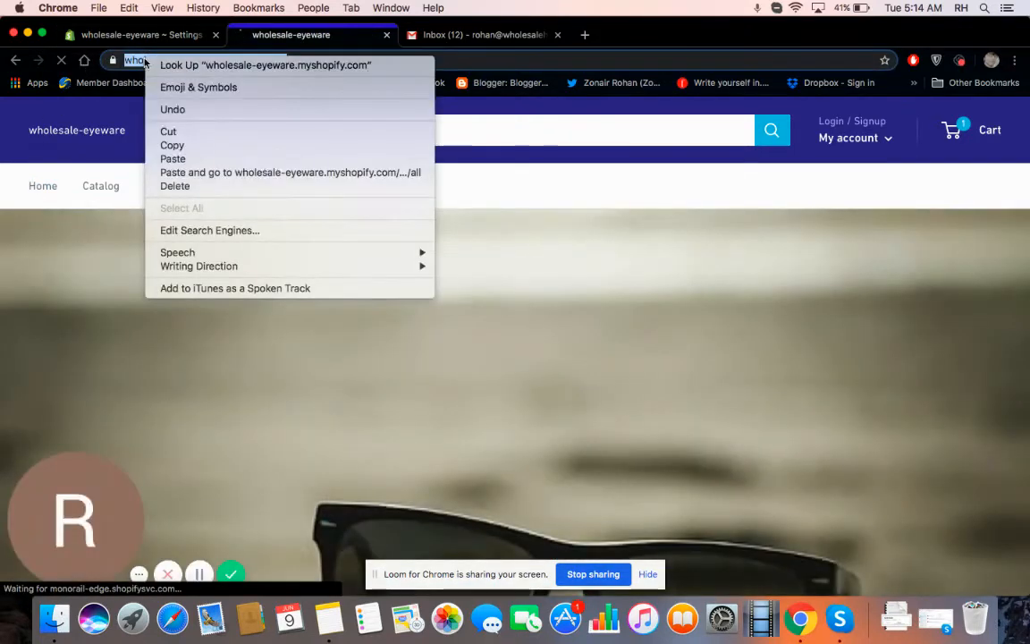
left_click(175, 146)
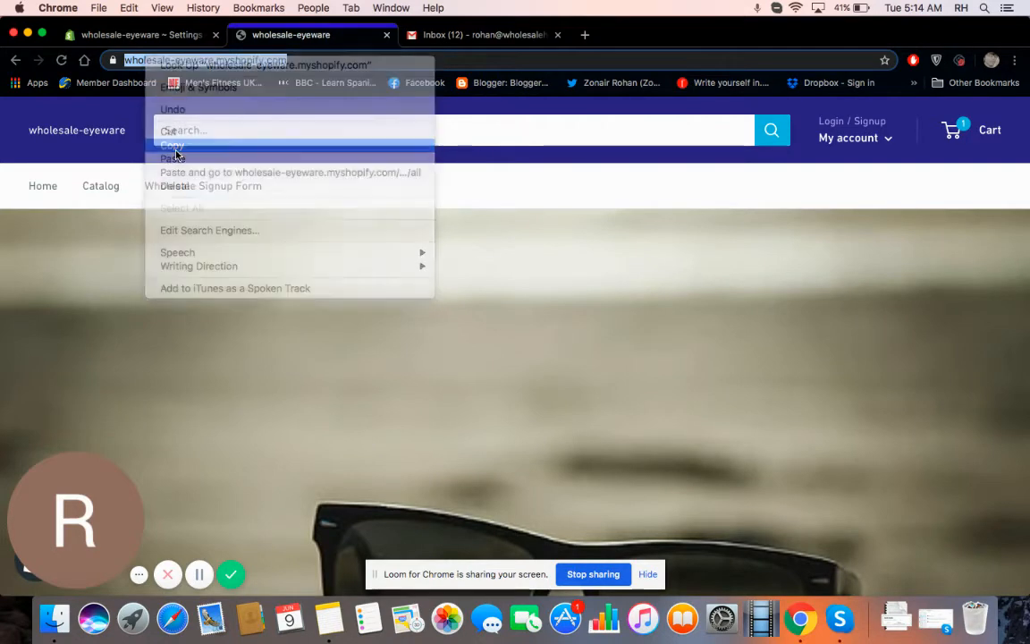
left_click(135, 35)
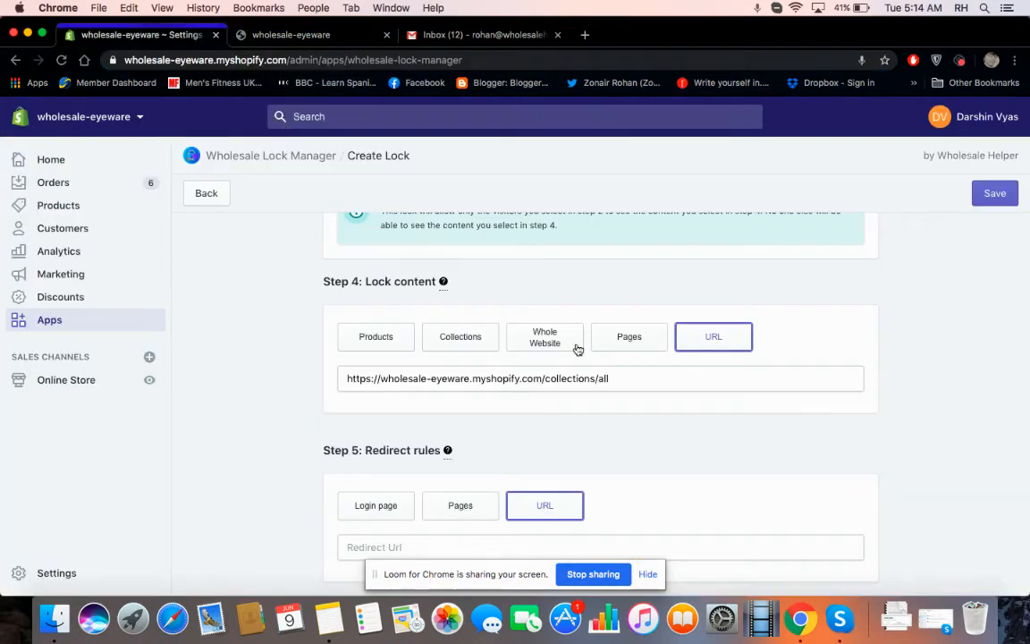
Step: Paste the home page address as the redirect URL and save the Member lock
scroll(687, 454, "down", 1)
left_click(616, 501)
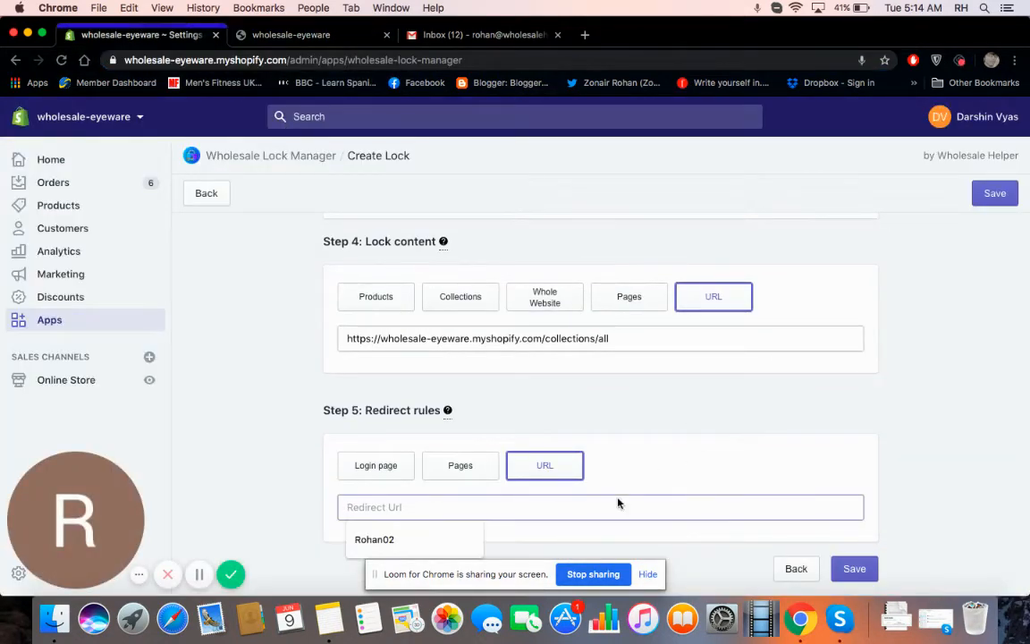
right_click(617, 503)
left_click(656, 456)
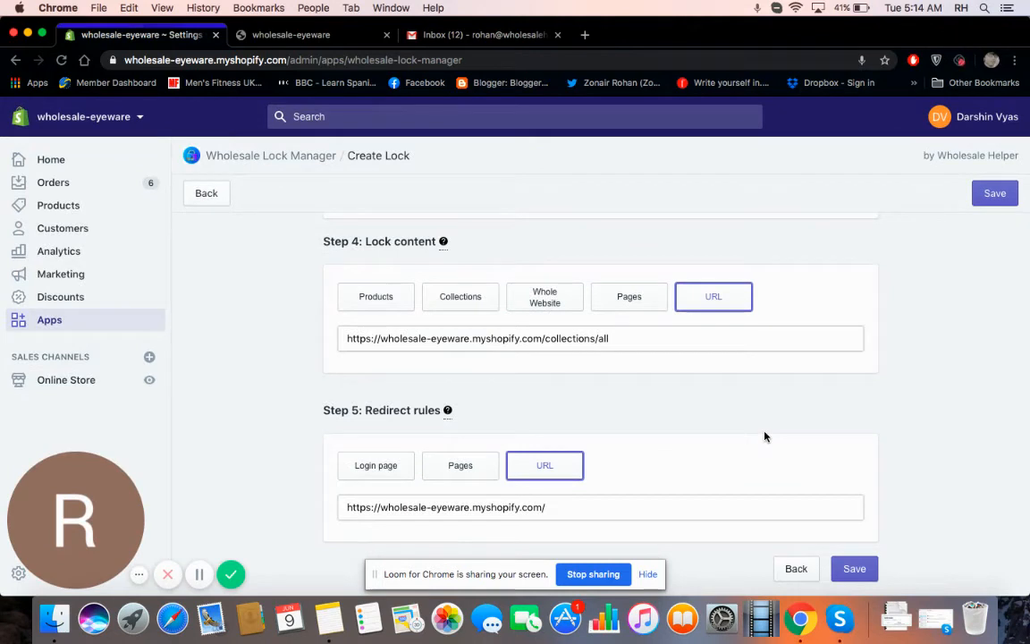
left_click(864, 573)
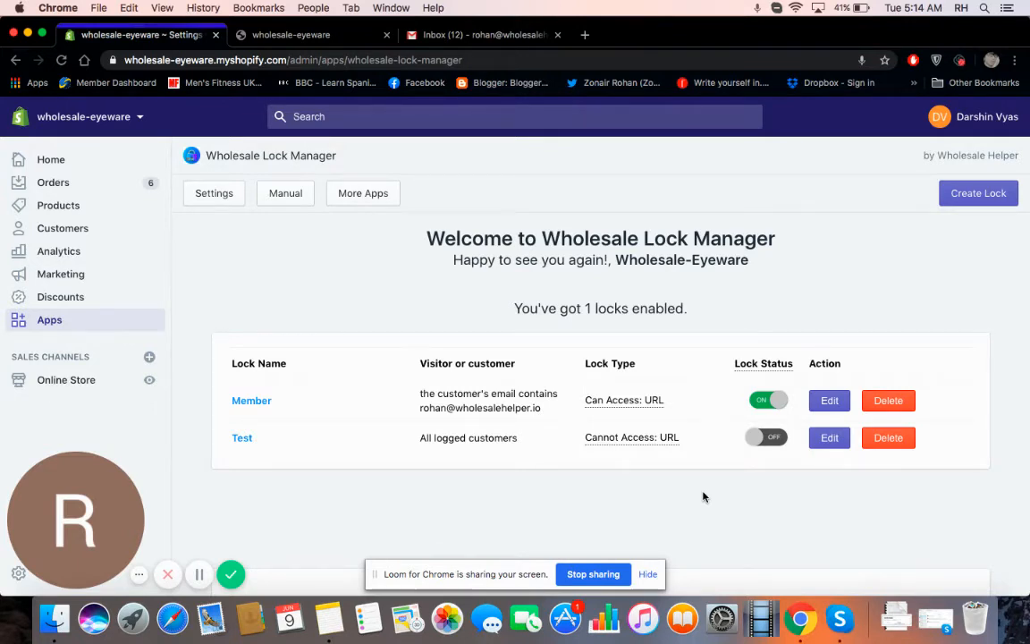
Step: Switch the Member lock off, close the old storefront tab, and reopen the online store
left_click(765, 404)
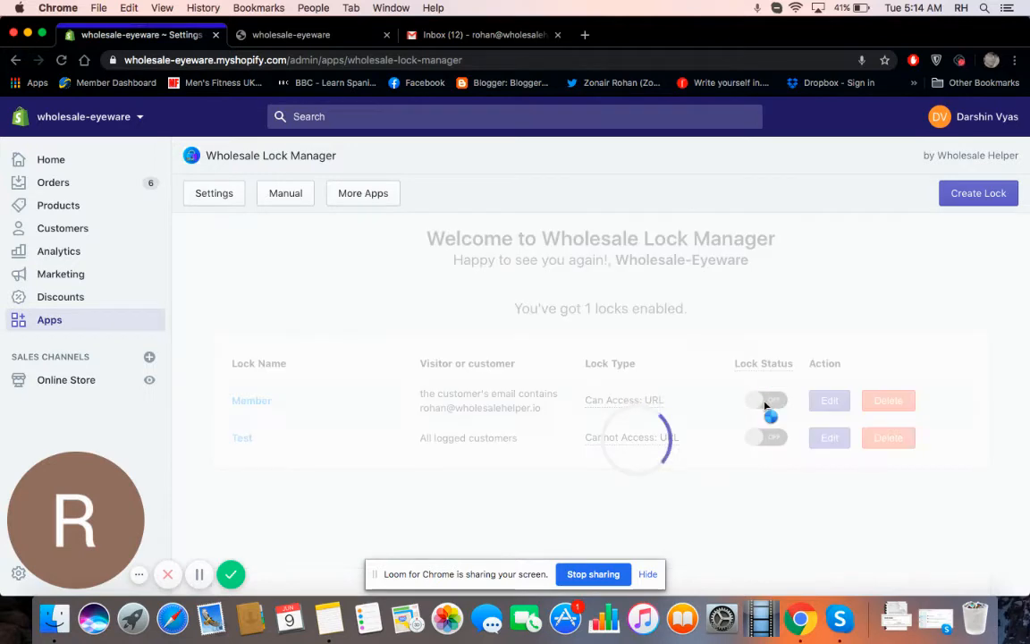
mouse_move(667, 436)
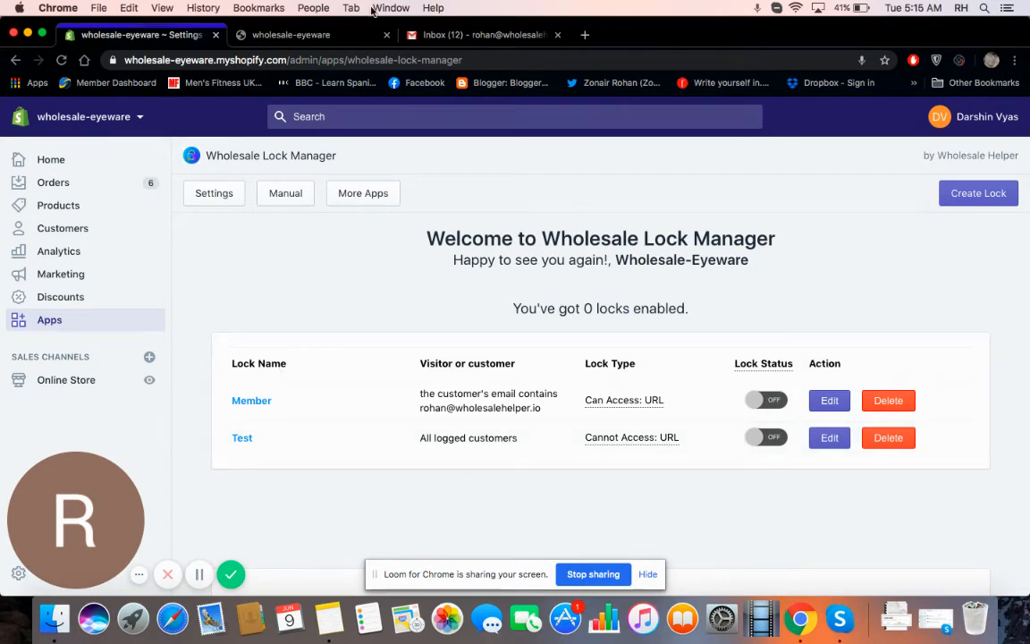
left_click(385, 37)
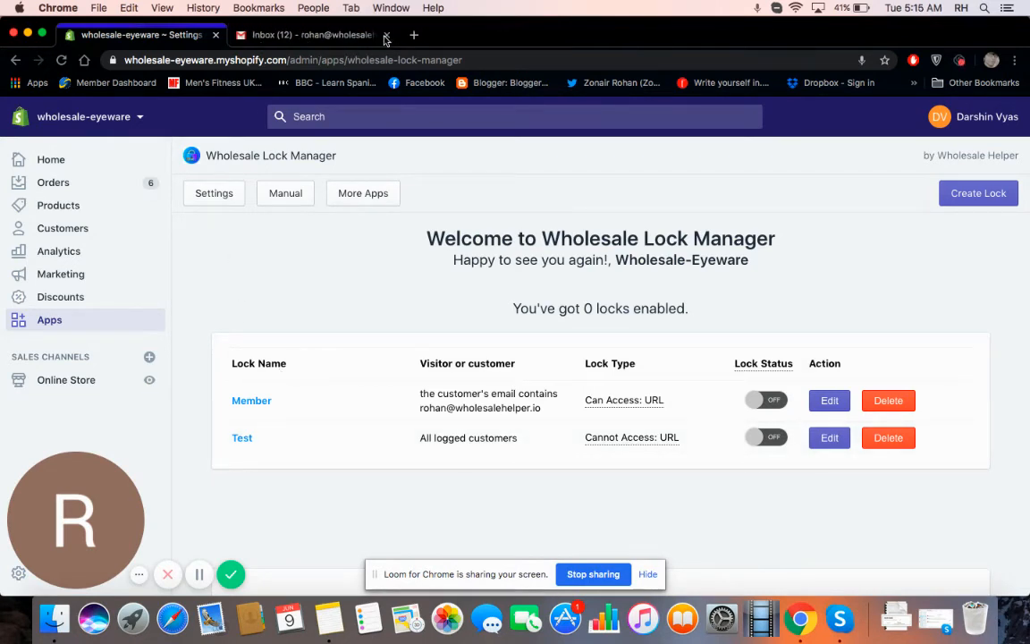
left_click(149, 383)
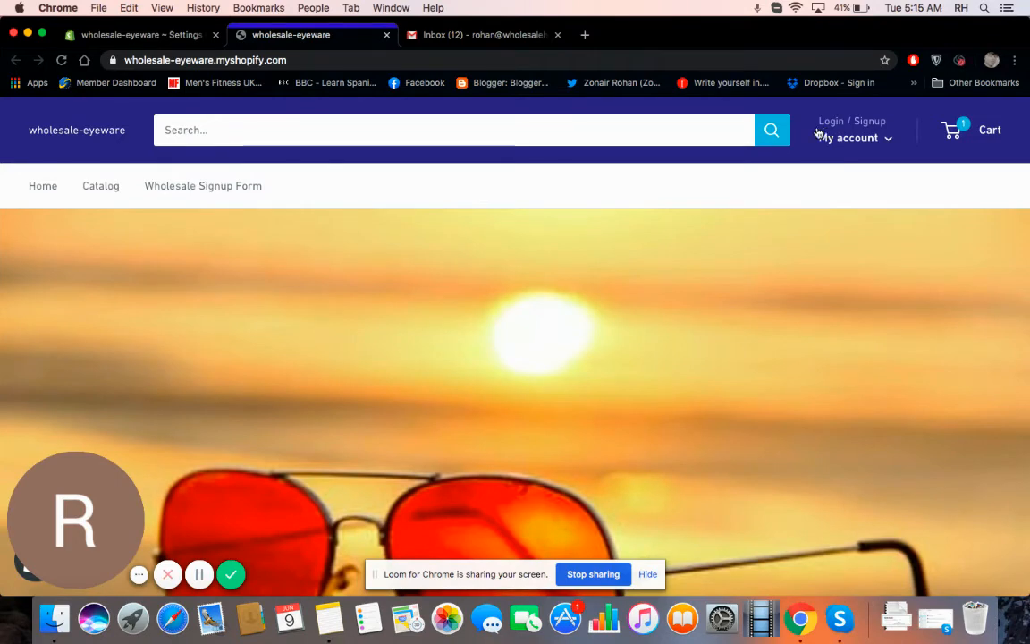
Step: Log in as the member customer, open the All products catalog, then return to the admin
left_click(99, 189)
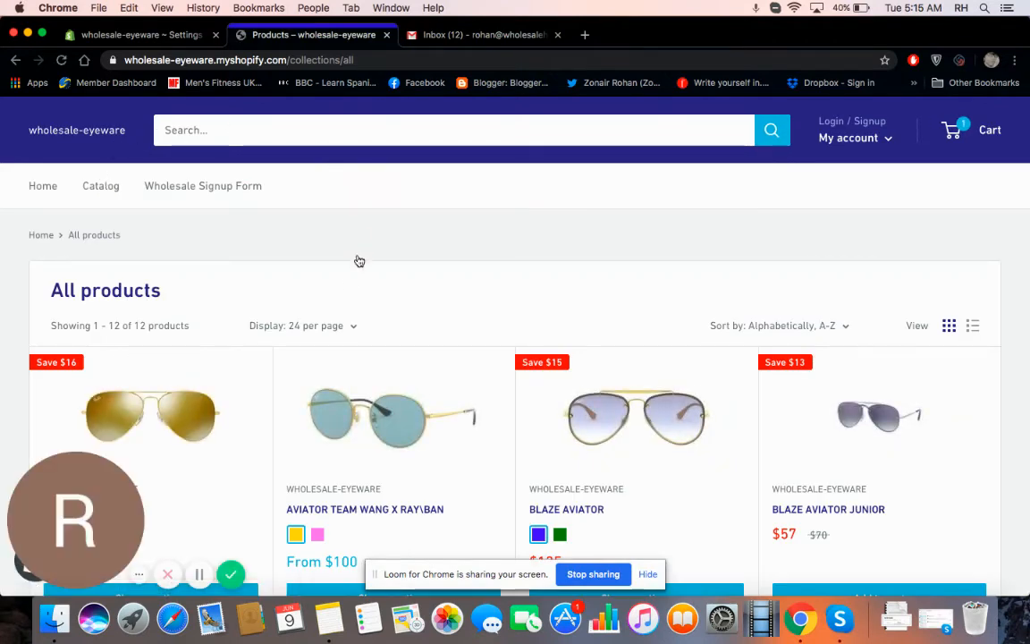
left_click(885, 139)
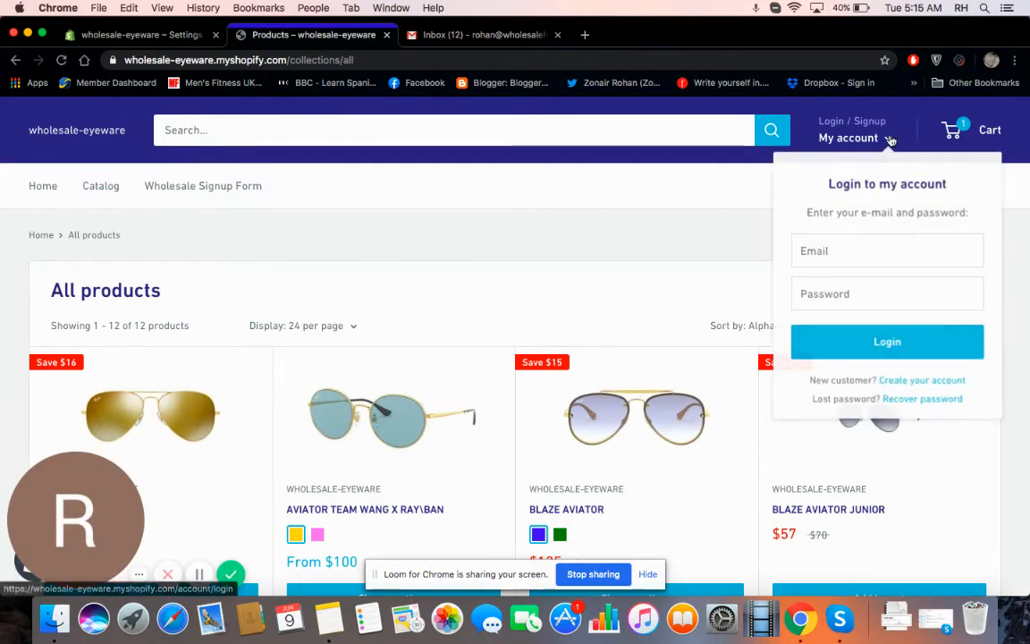
left_click(858, 256)
type("rohan")
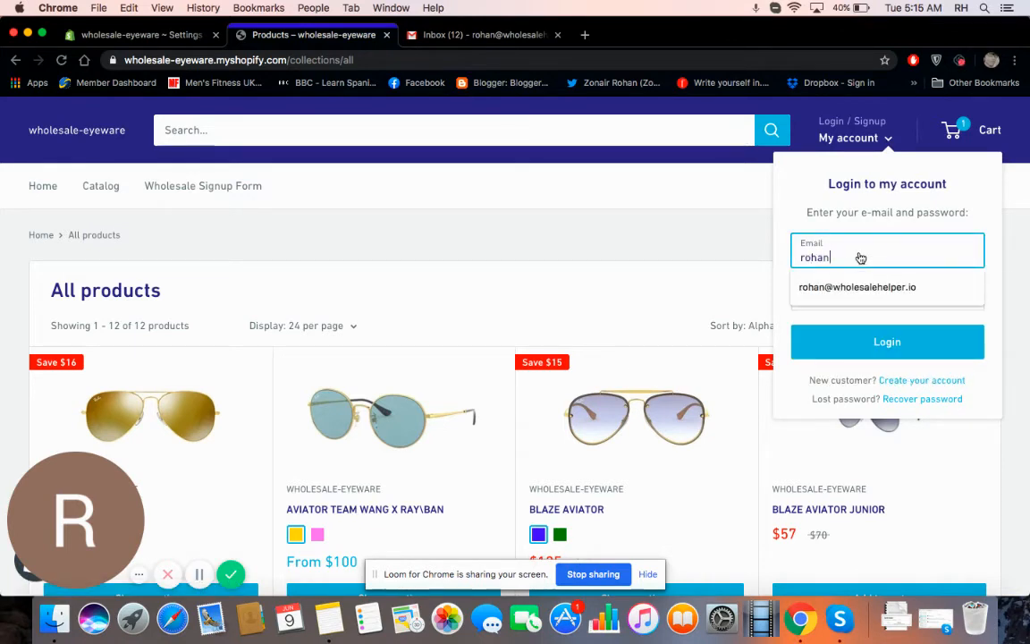
key("Down")
key("Return")
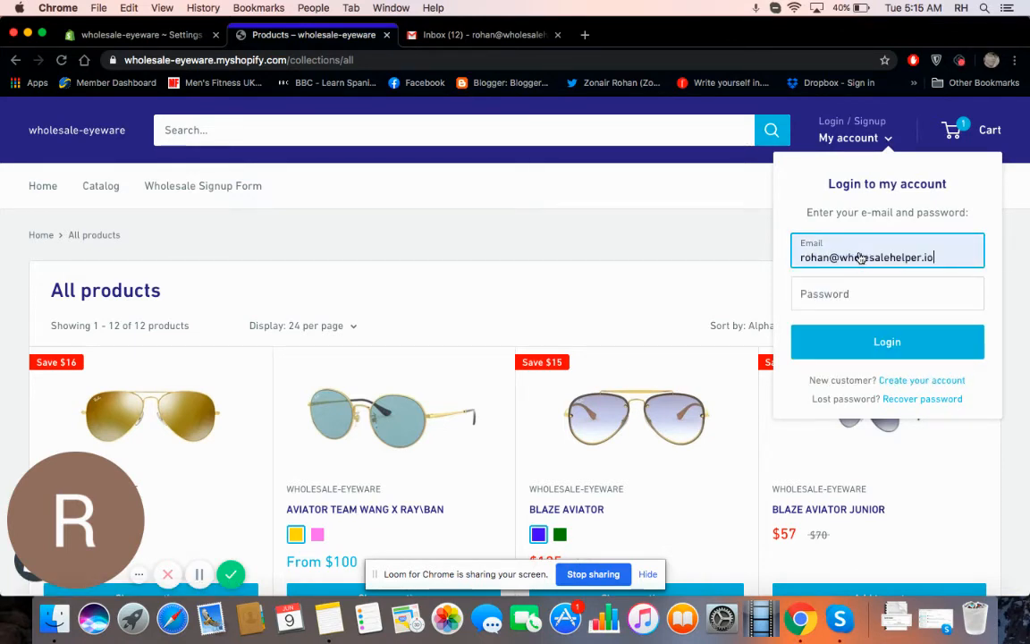
key("Tab")
type("*********")
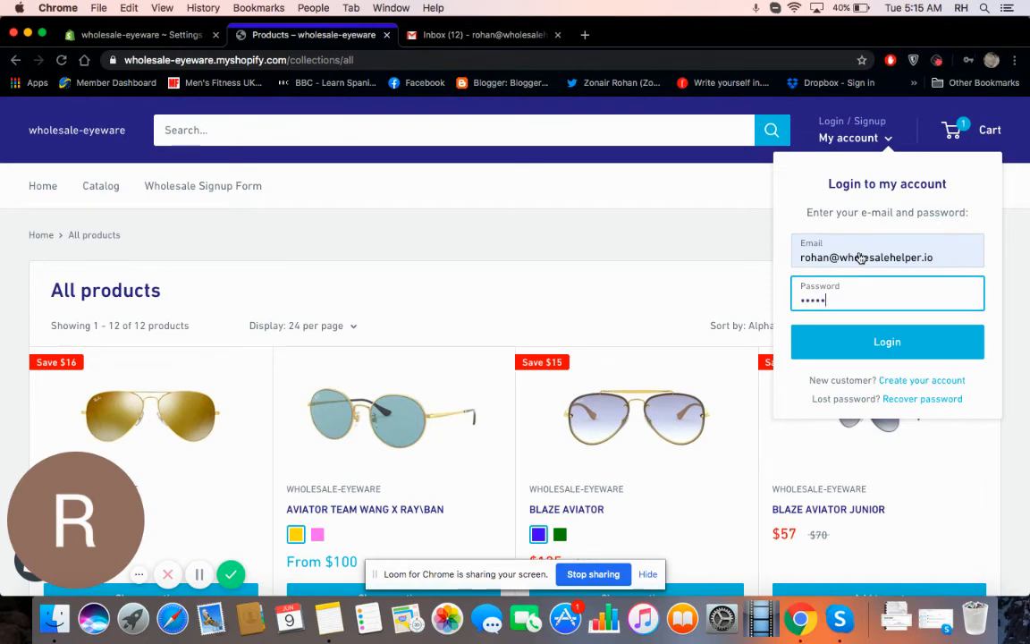
type("******")
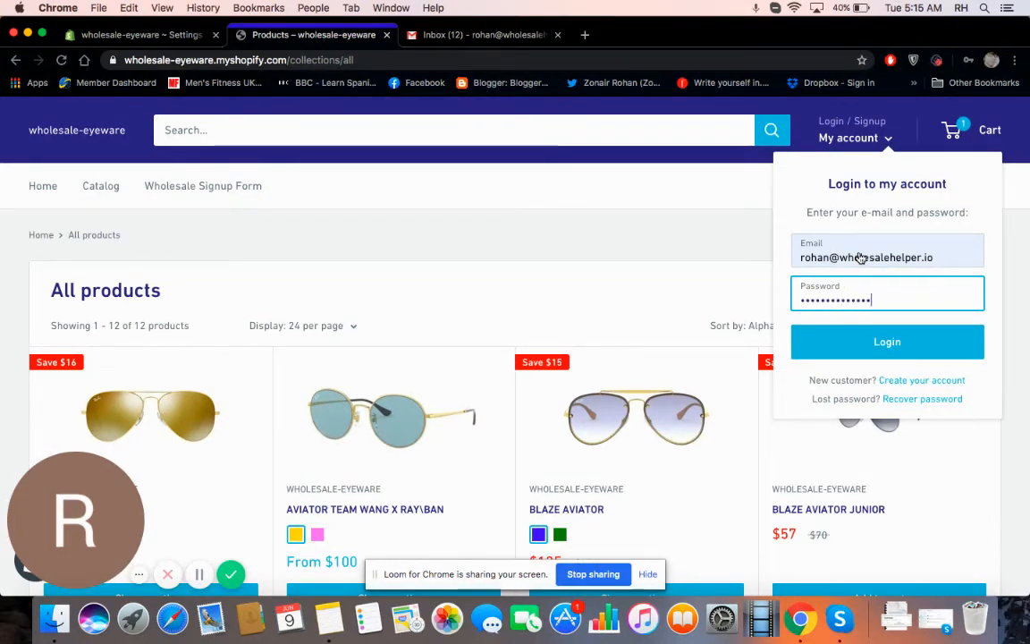
left_click(886, 338)
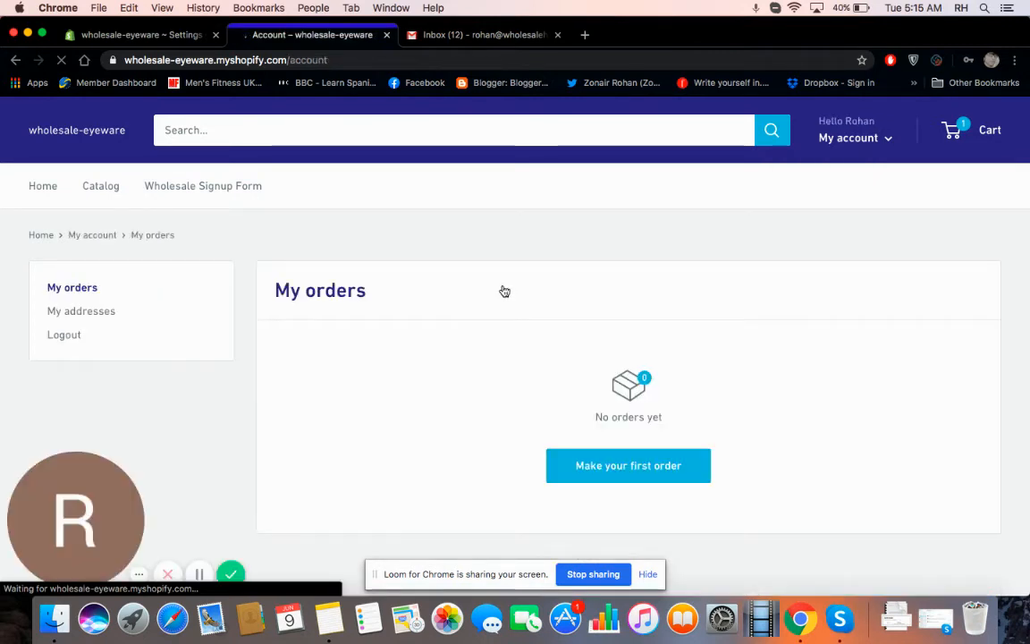
left_click(104, 197)
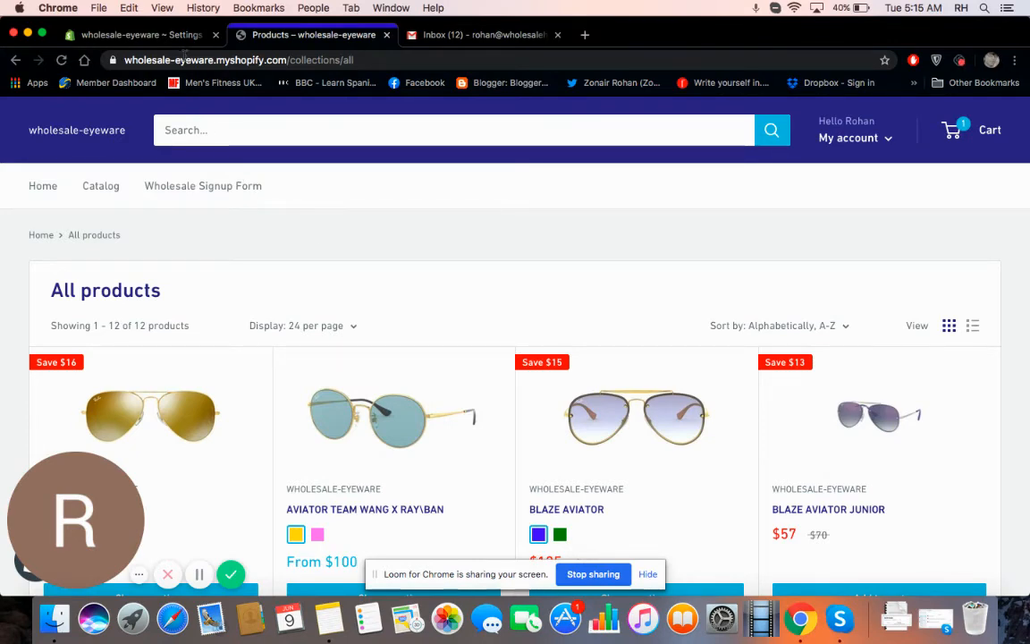
left_click(185, 40)
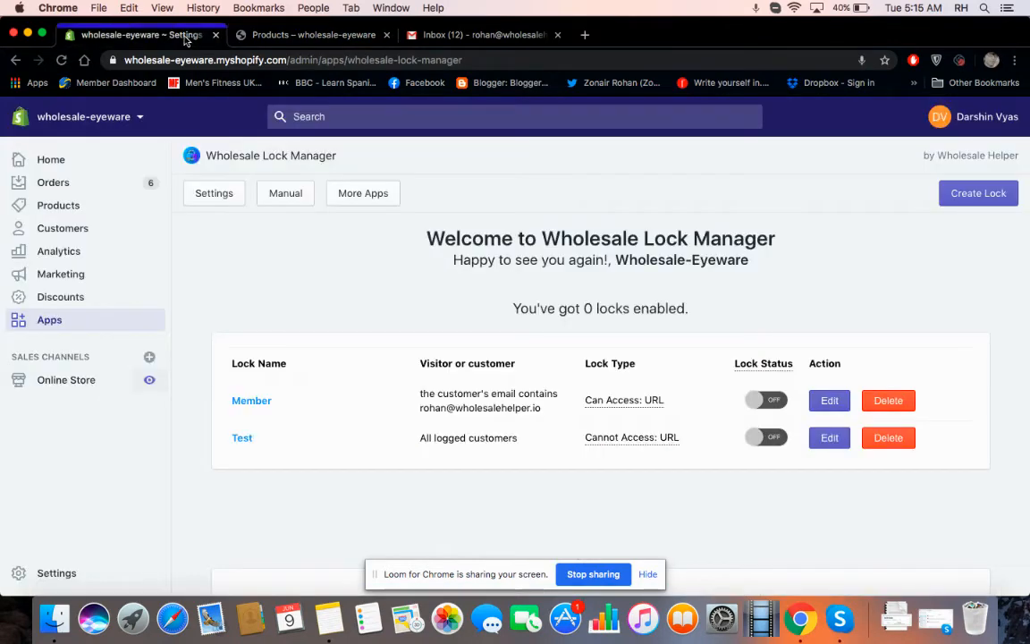
Step: Close the Products tab, switch the Member lock back on, and view the online store
left_click(386, 35)
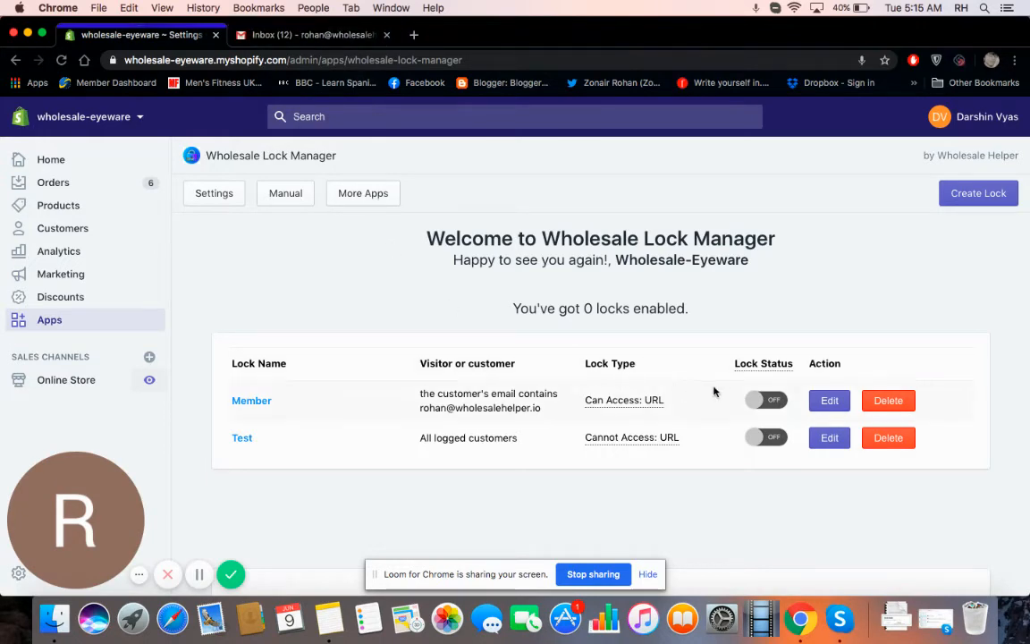
left_click(776, 401)
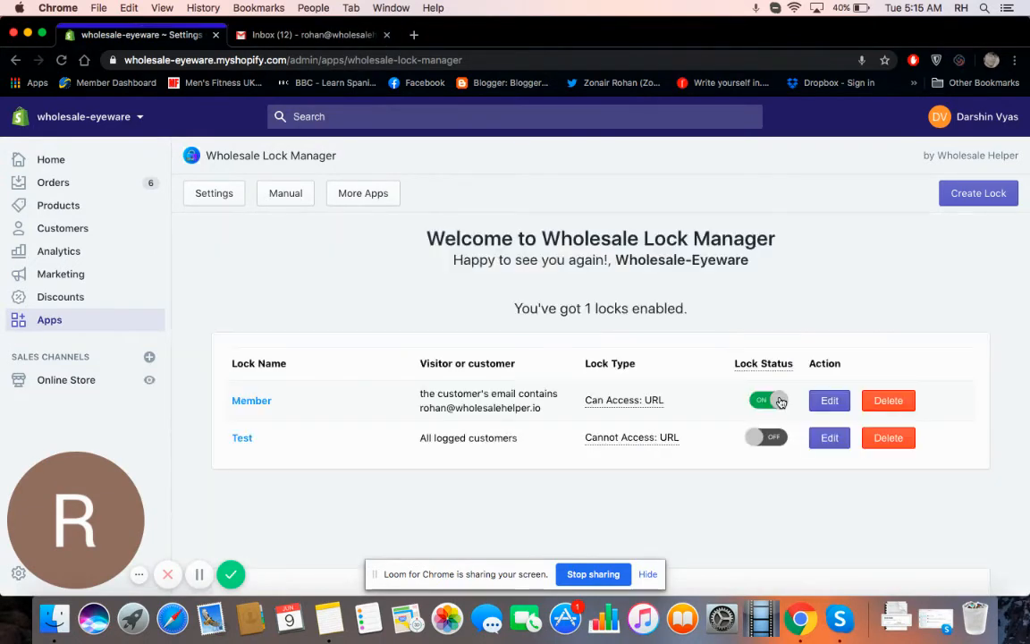
left_click(151, 382)
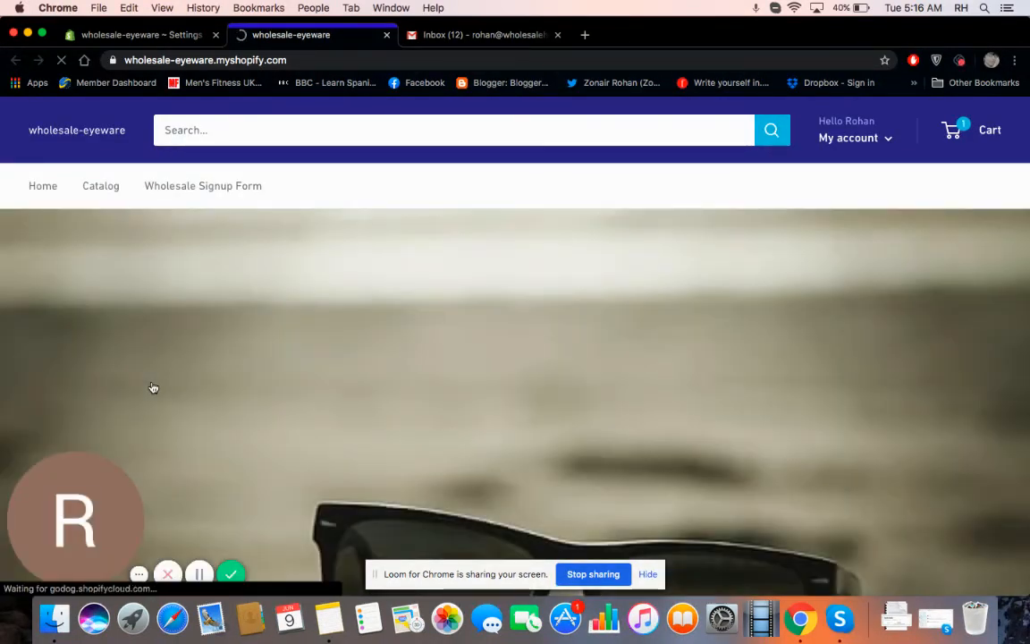
Step: Log out of the customer account, then open Catalog as a guest to check it redirects to the home page
left_click(853, 141)
left_click(839, 224)
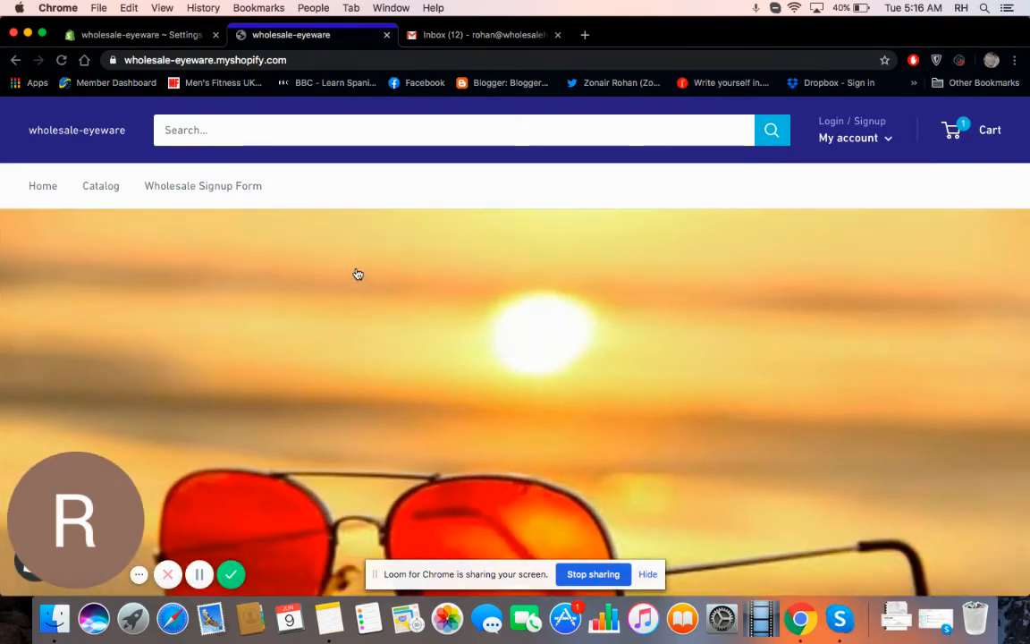
left_click(98, 196)
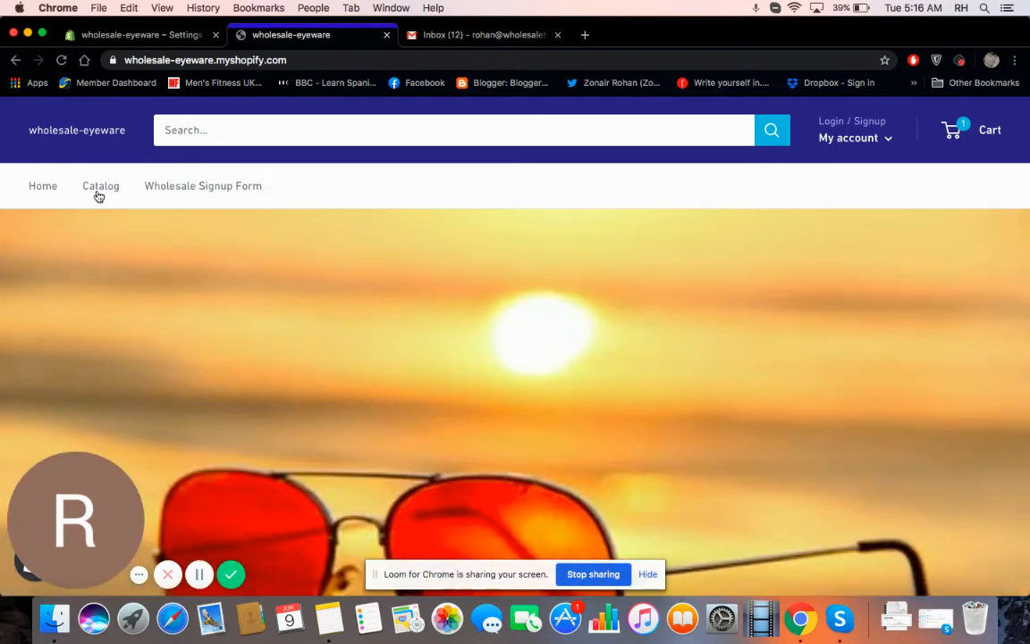
left_click(98, 192)
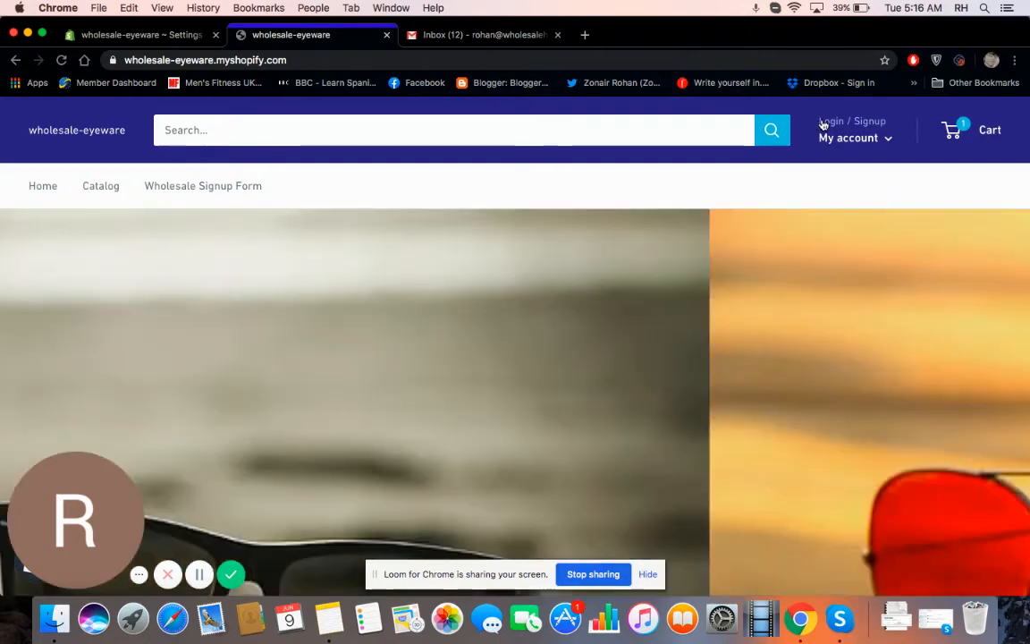
Step: Log in with the saved member e-mail and password, then open Catalog to see all 12 products
left_click(864, 136)
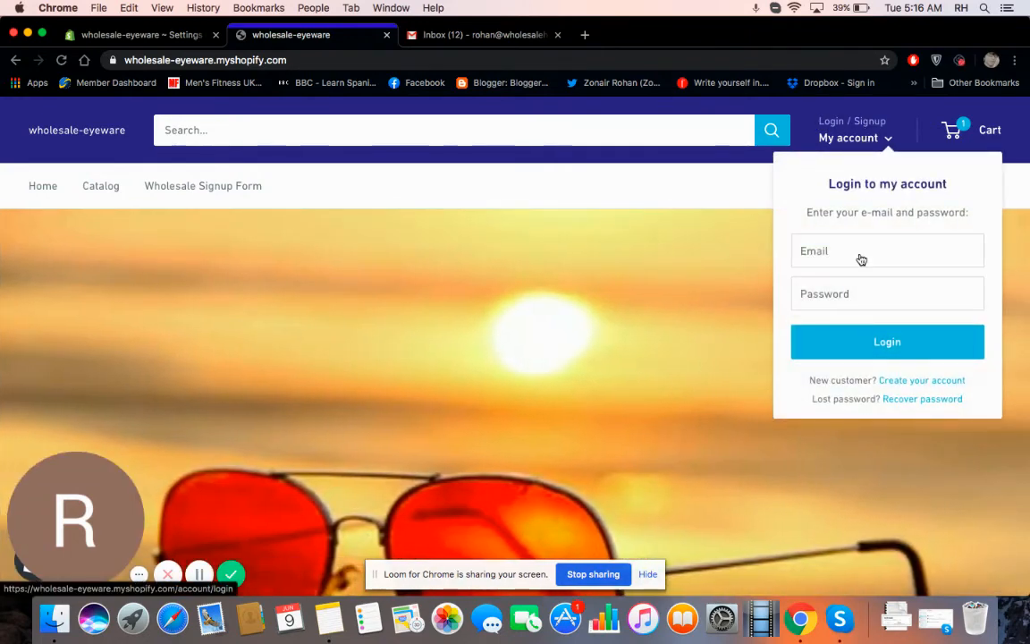
left_click(860, 260)
type("rohan")
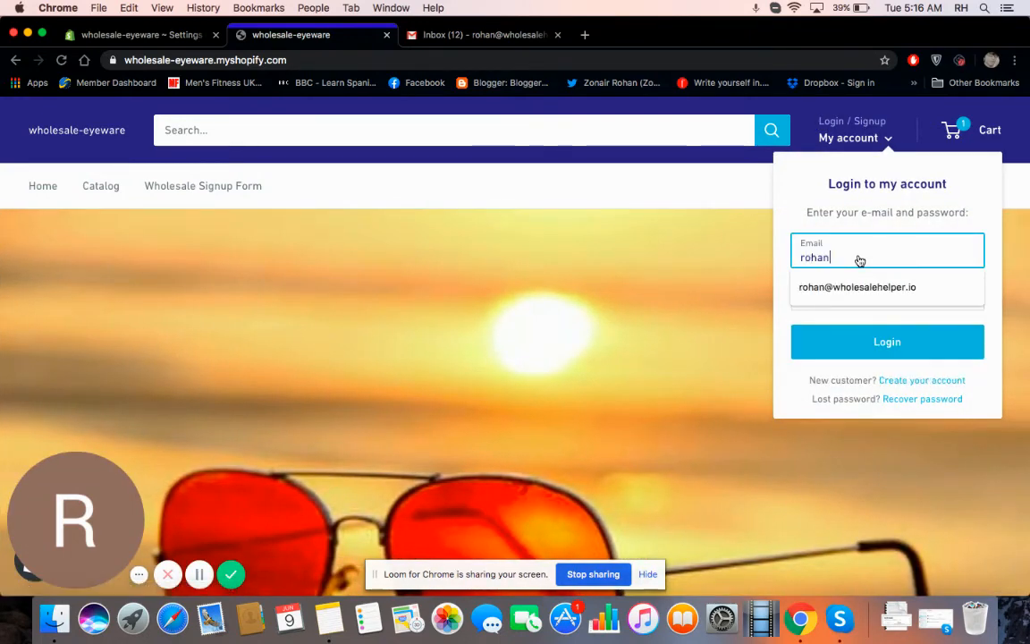
key("Down")
key("Return")
key("Tab")
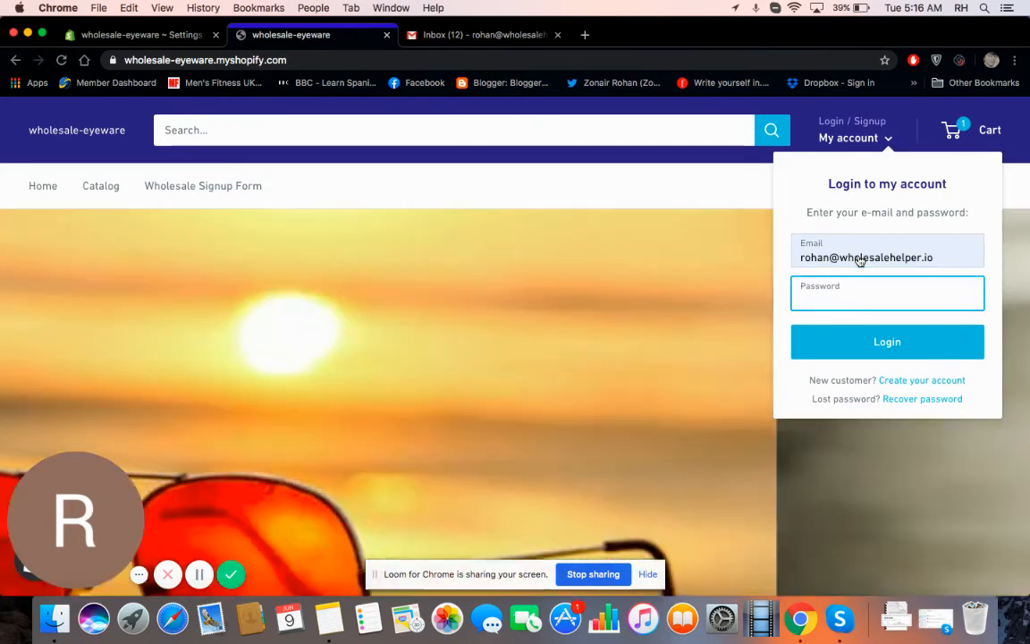
type("w********")
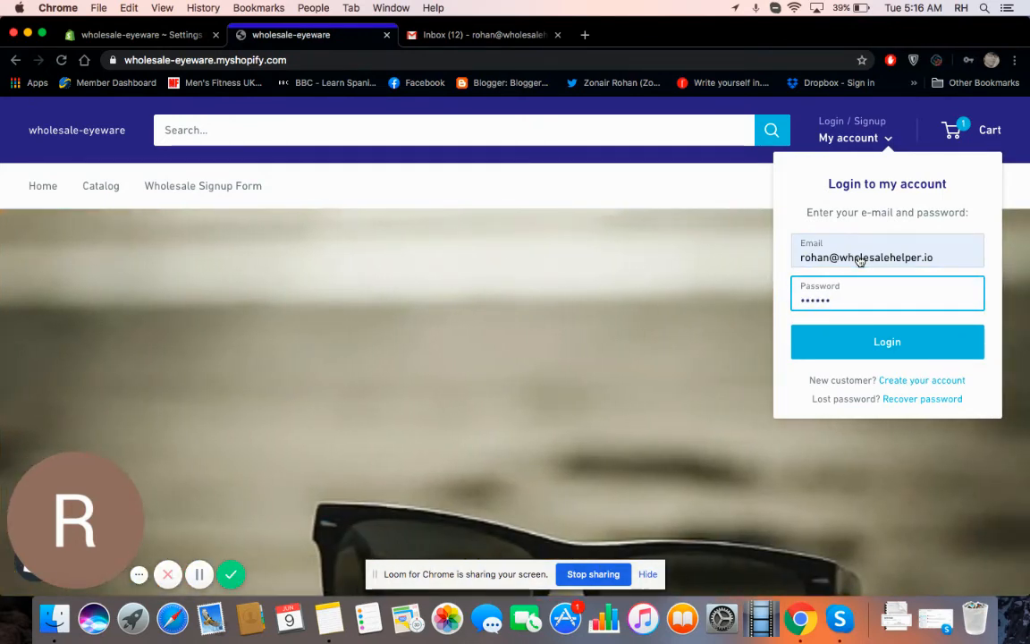
type("*****")
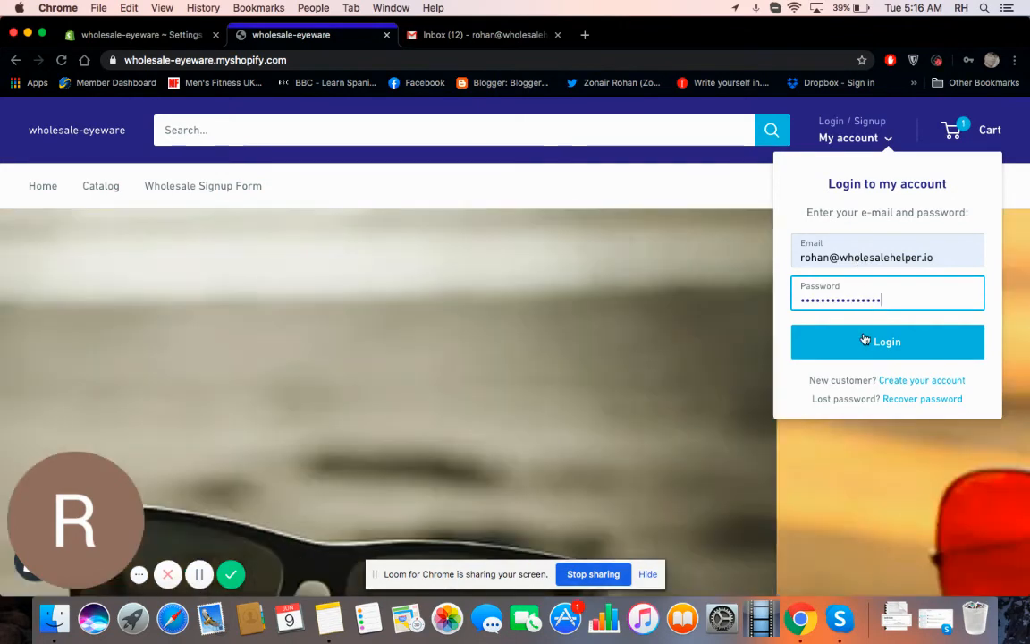
left_click(863, 340)
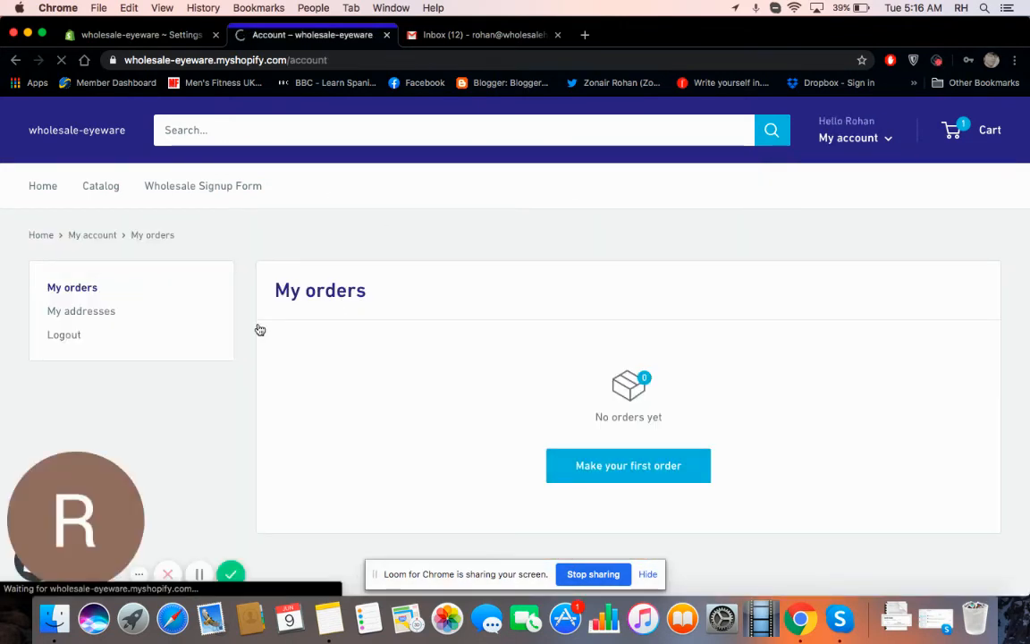
left_click(93, 185)
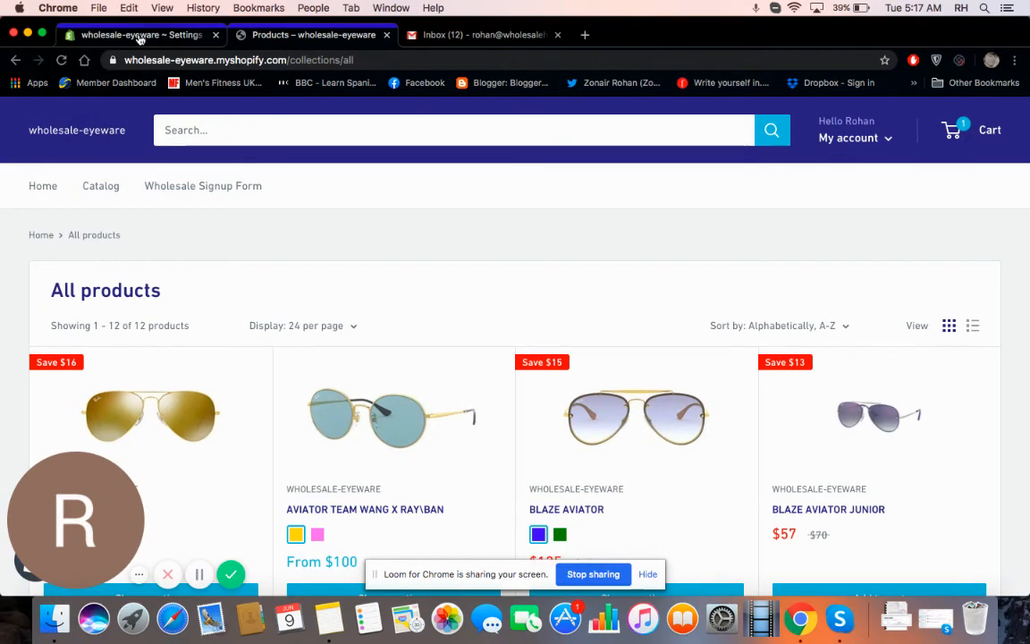
Step: Return to the wholesale-eyeware Settings tab with the Member lock enabled and Test lock disabled
left_click(138, 37)
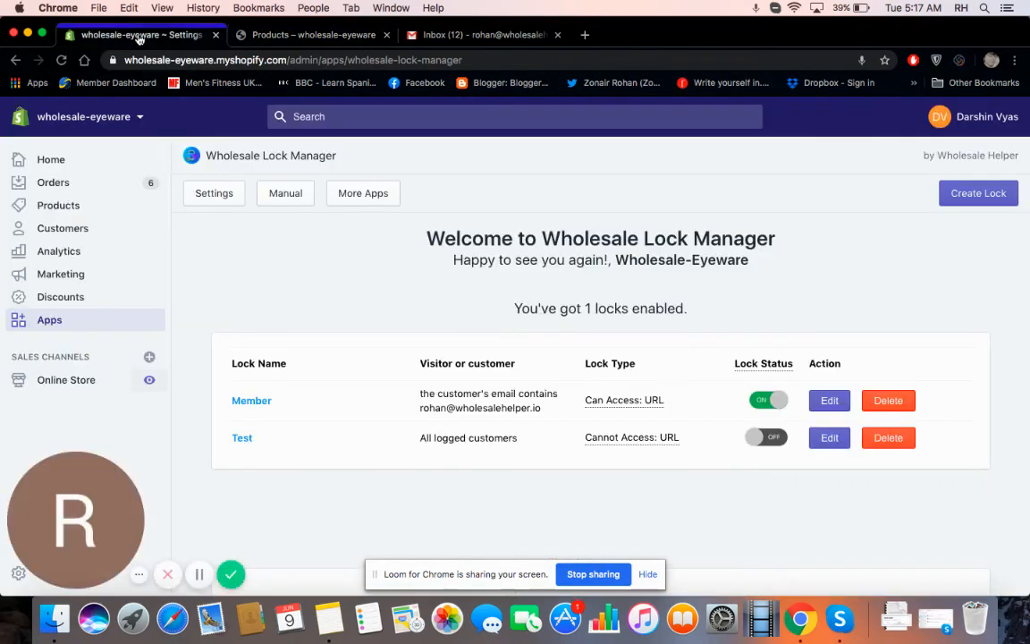